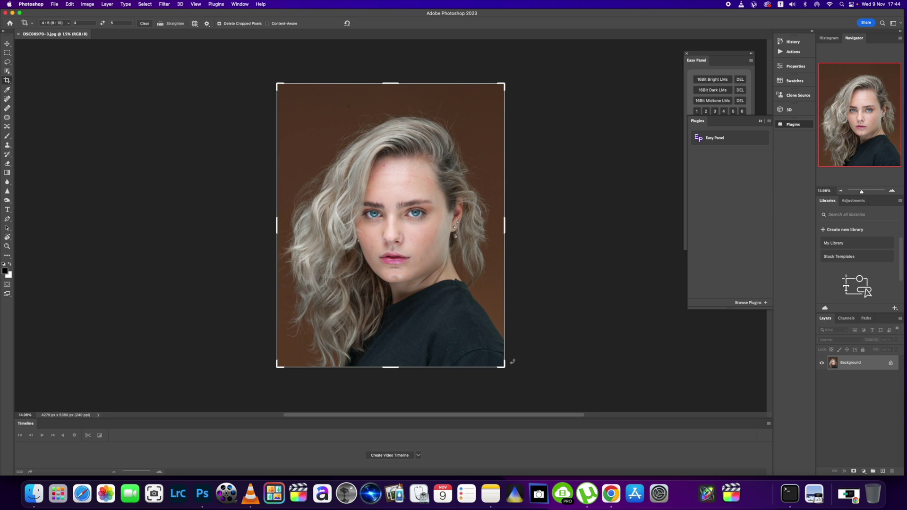
Step: Leave the portrait open in Photoshop and head to Chrome in the Dock
drag(836, 486, 855, 500)
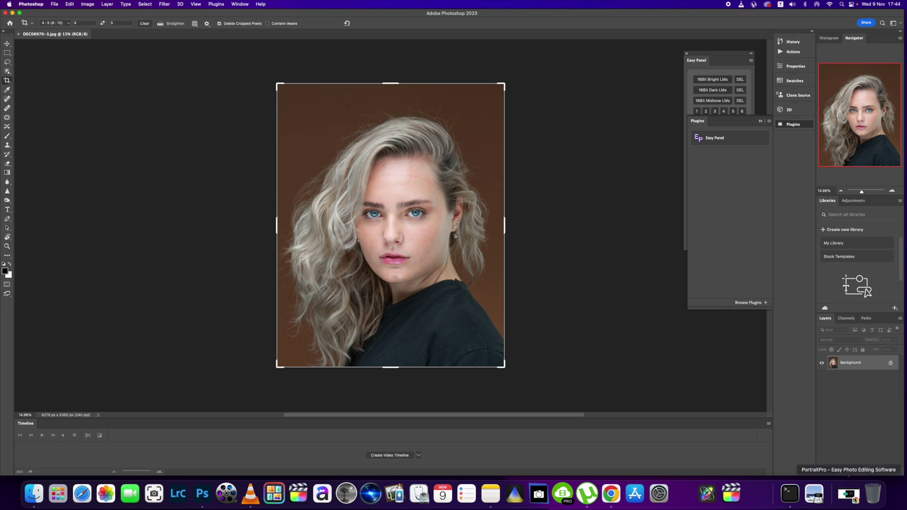
Step: Restore the PortraitPro web page and scroll back up to the 'PortraitPro 23 OUT NOW' banner
click(856, 500)
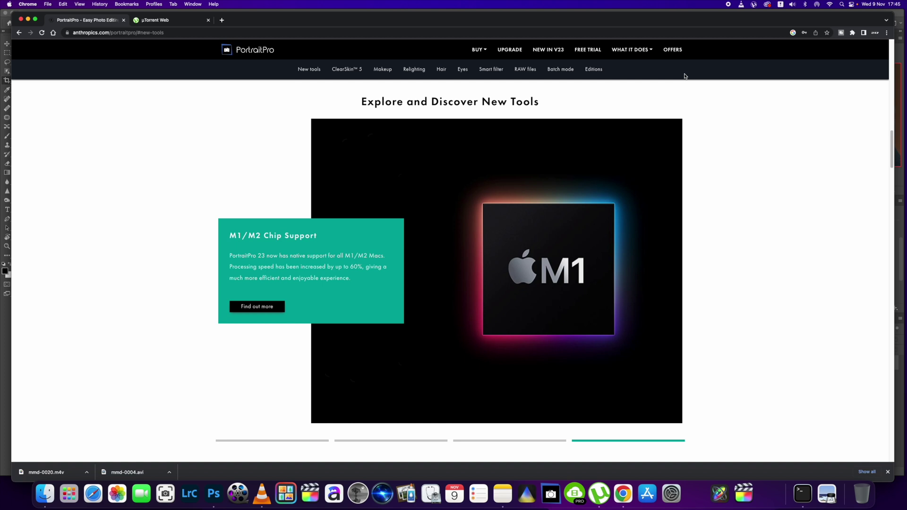
scroll(643, 95, up, 1)
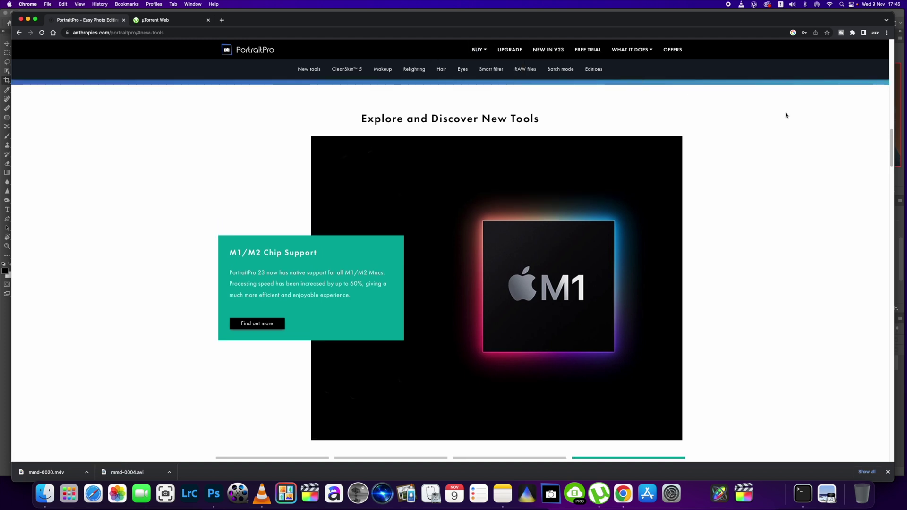
scroll(788, 114, up, 15)
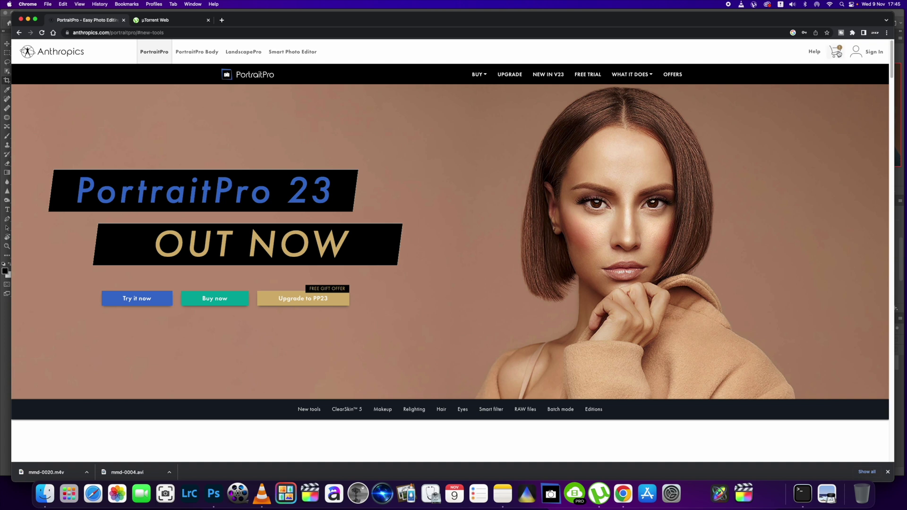
Step: Start buying PortraitPro 23 and review the checkout showing £49.95, discounted from £99.90
click(836, 51)
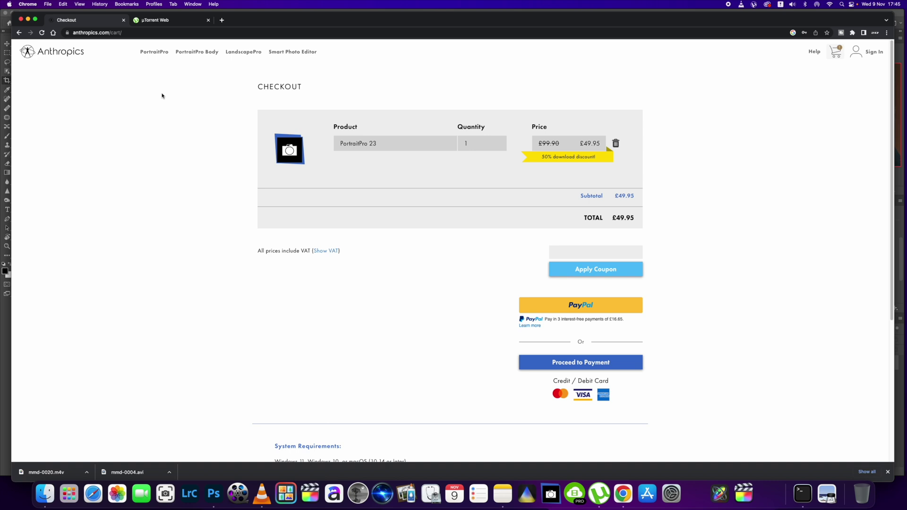
scroll(193, 158, down, 5)
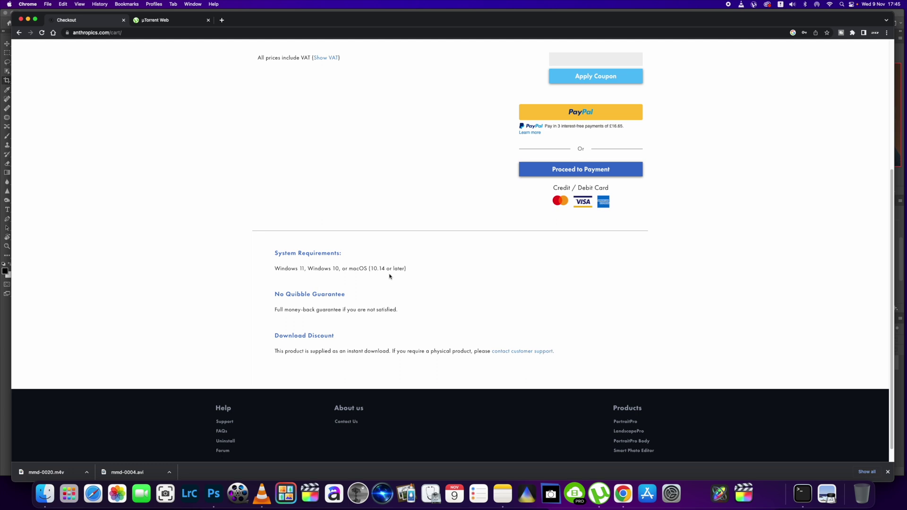
scroll(390, 277, down, 1)
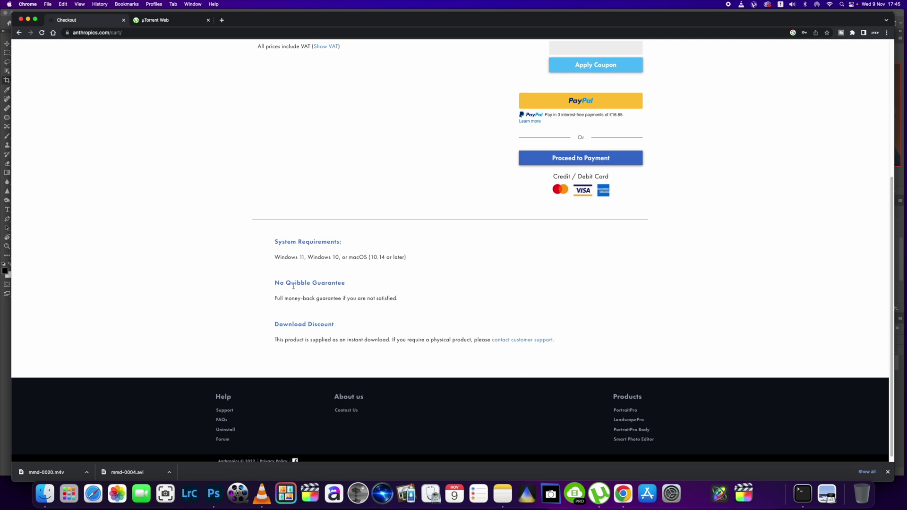
scroll(332, 311, up, 5)
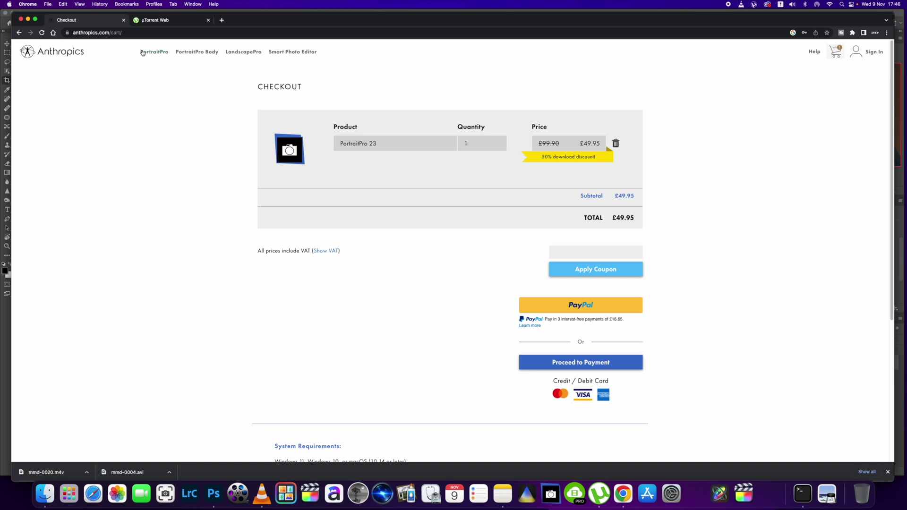
Step: Leave checkout for the PortraitPro product page and jump to its New tools section
click(142, 51)
scroll(557, 277, down, 6)
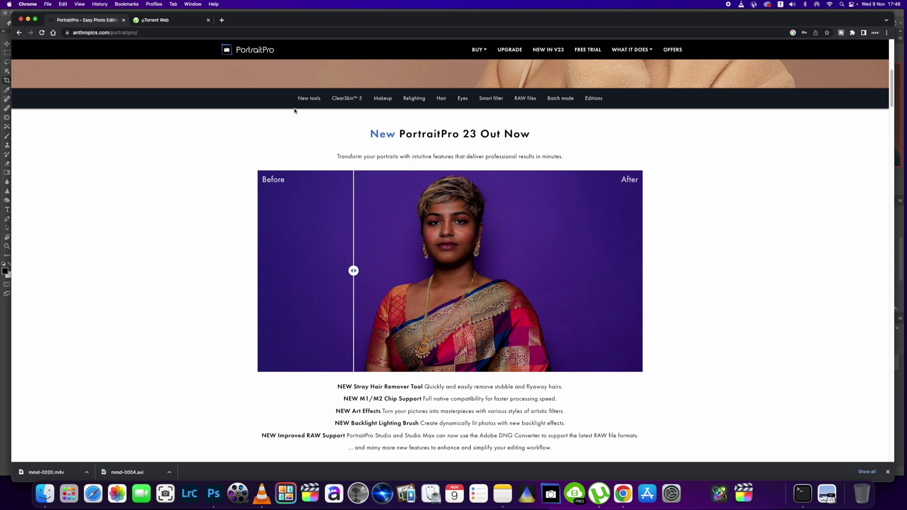
click(309, 98)
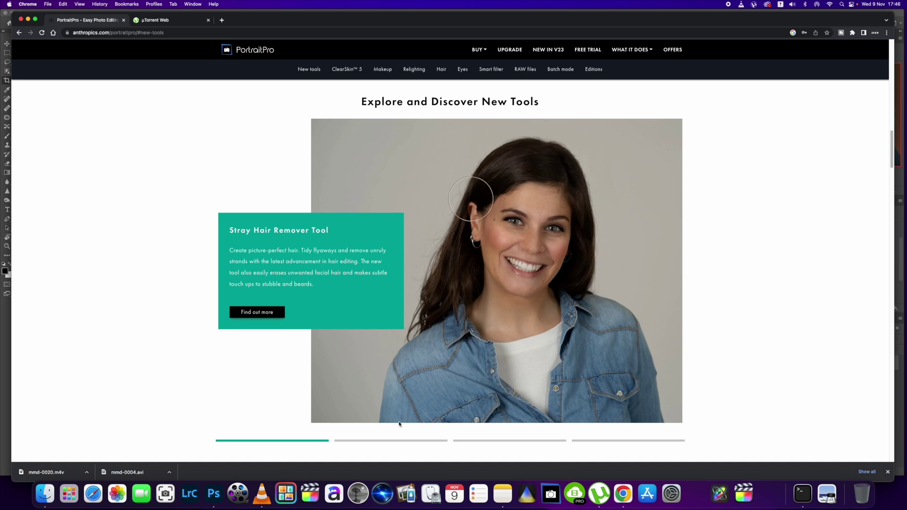
Step: View the Art Effects, Backlight Lighting Brush and M1/M2 Chip Support slides, then scroll to Natural Skin Smoothing
click(397, 441)
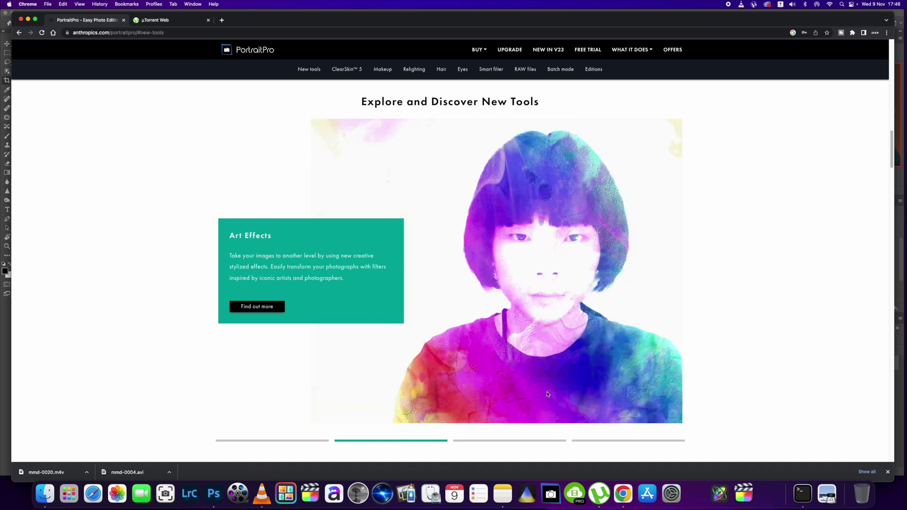
click(543, 442)
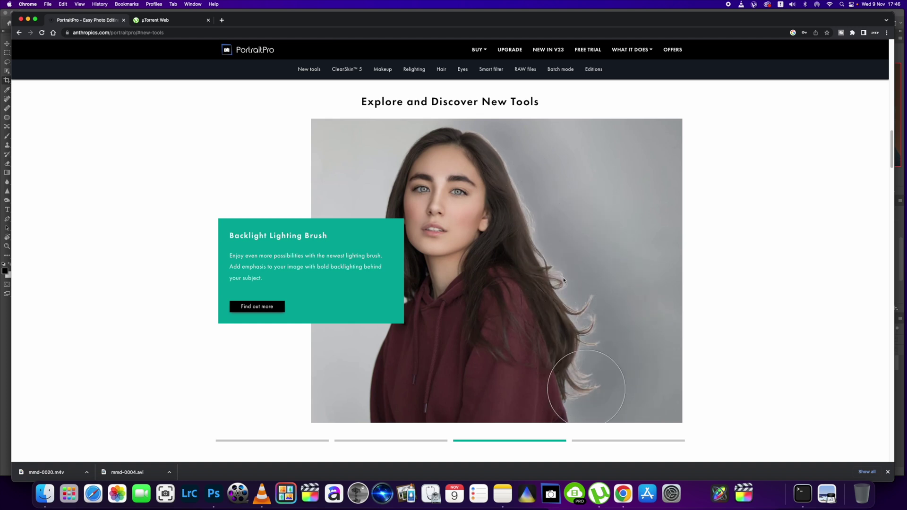
click(625, 442)
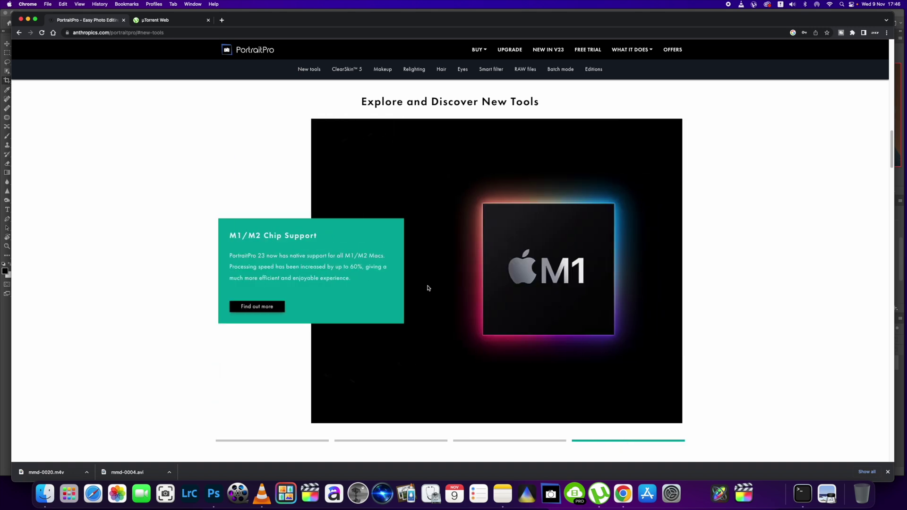
scroll(317, 291, down, 10)
scroll(317, 292, down, 8)
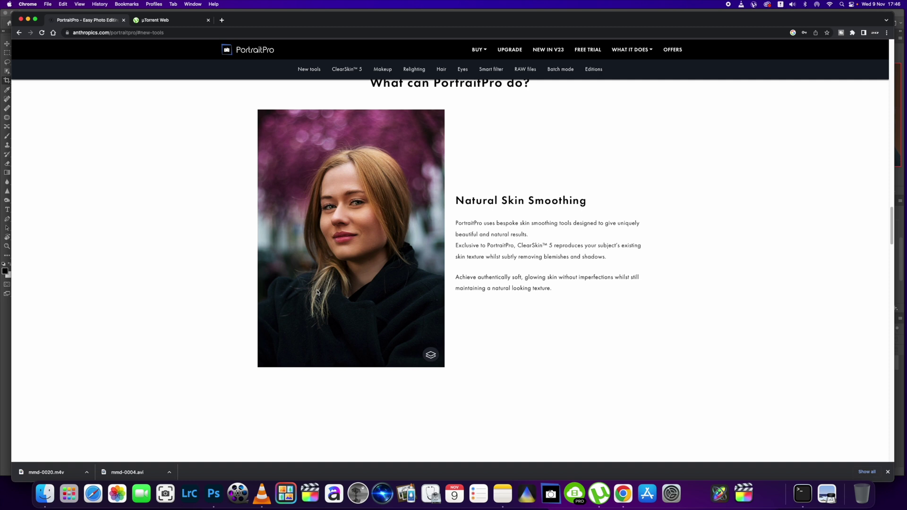
Step: Read PortraitPro's feature sections down to Hair Color & Highlights, then switch to the µTorrent Web tab
scroll(317, 292, down, 5)
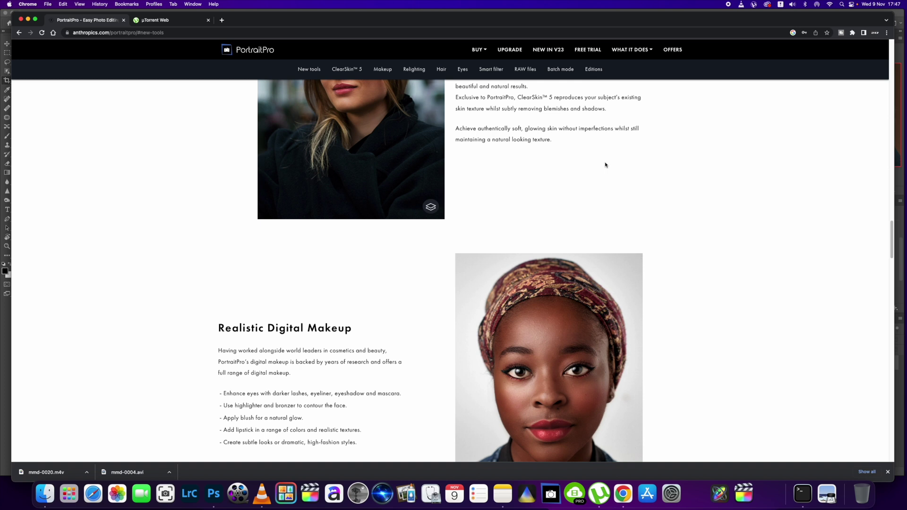
scroll(605, 165, down, 15)
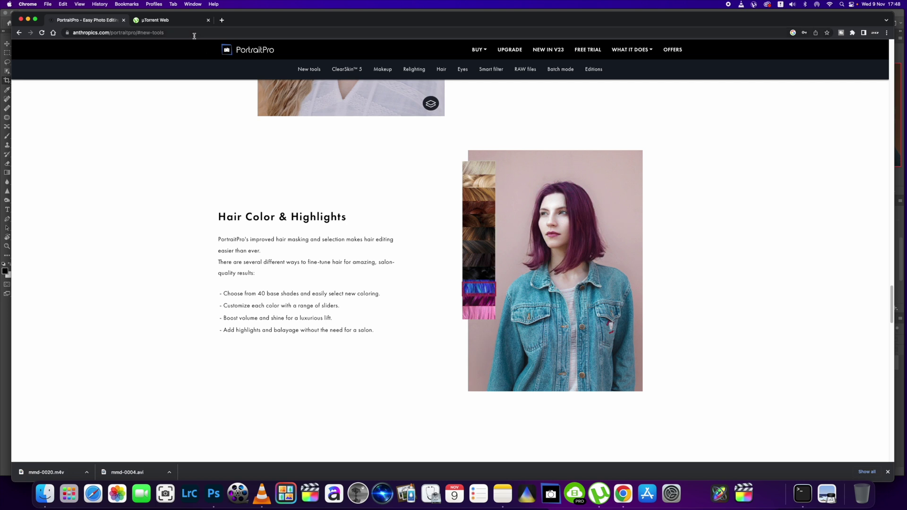
click(158, 20)
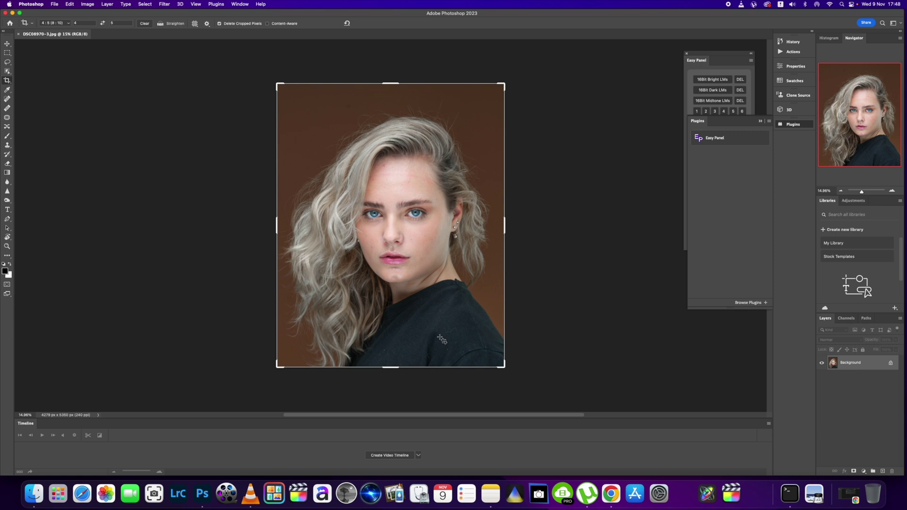
Step: Run Filter > Anthropics > PortraitPro on the DSC08970-3.jpg portrait
click(167, 4)
mouse_move(220, 166)
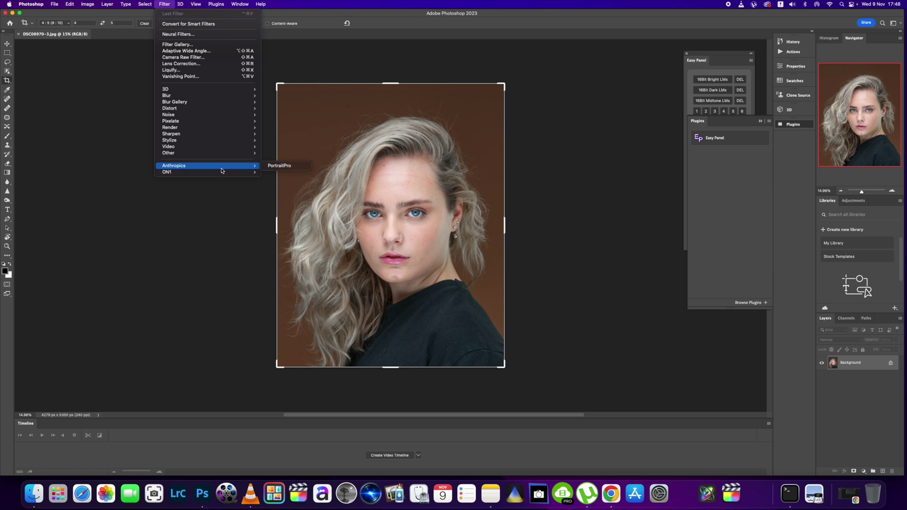
click(276, 166)
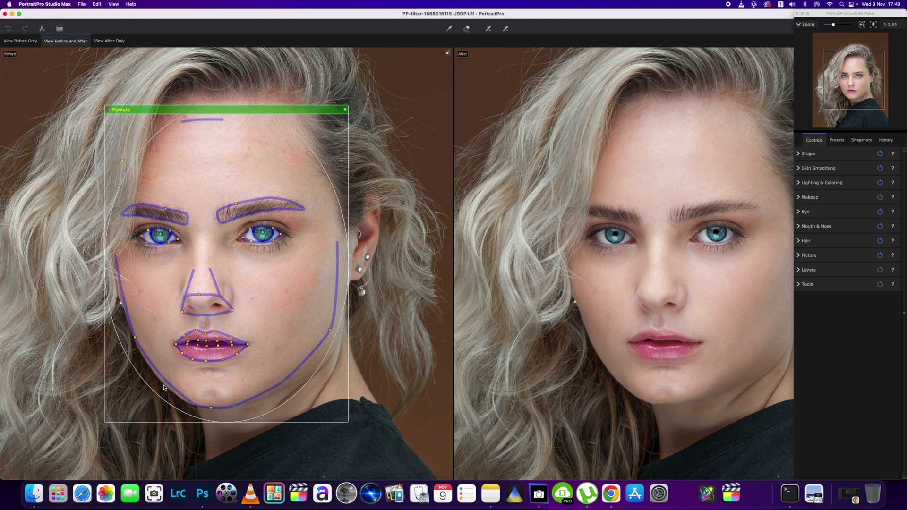
Step: Reshape the right jawline outline from ear to chin and raise the forehead line to the hairline
drag(113, 262, 113, 259)
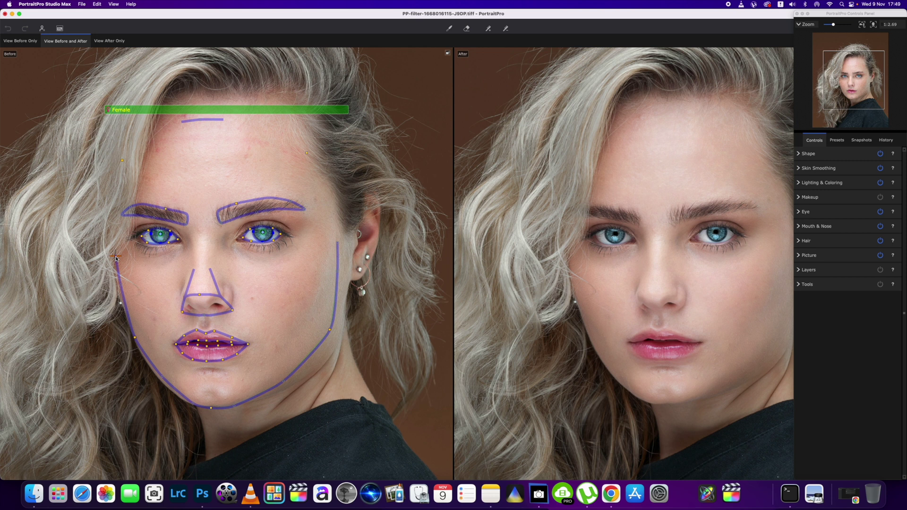
click(161, 380)
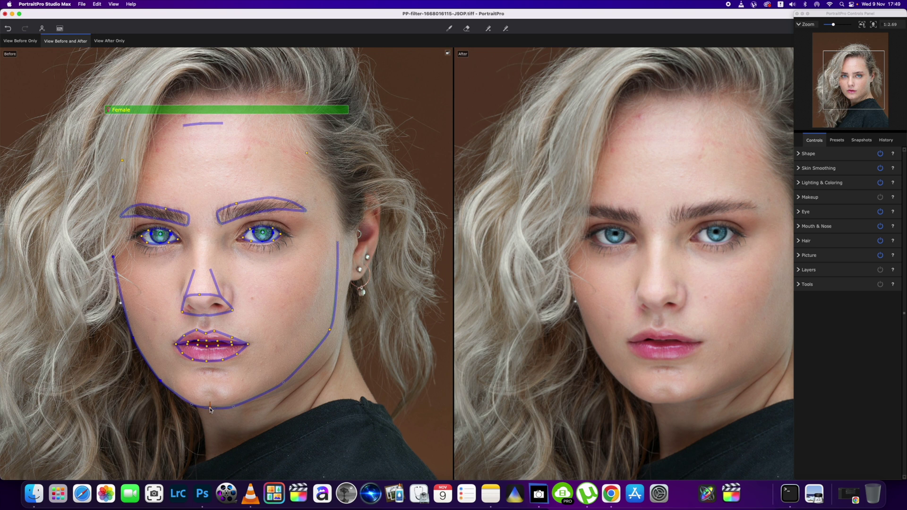
click(234, 406)
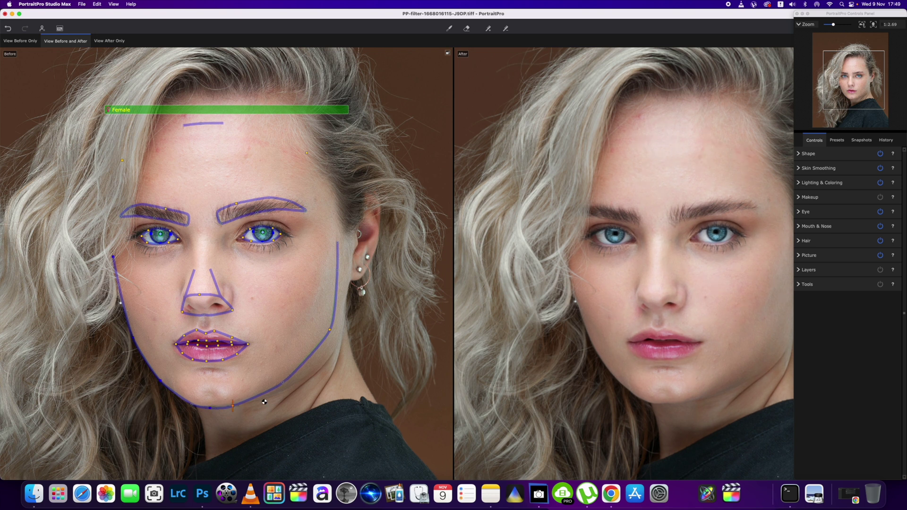
click(286, 383)
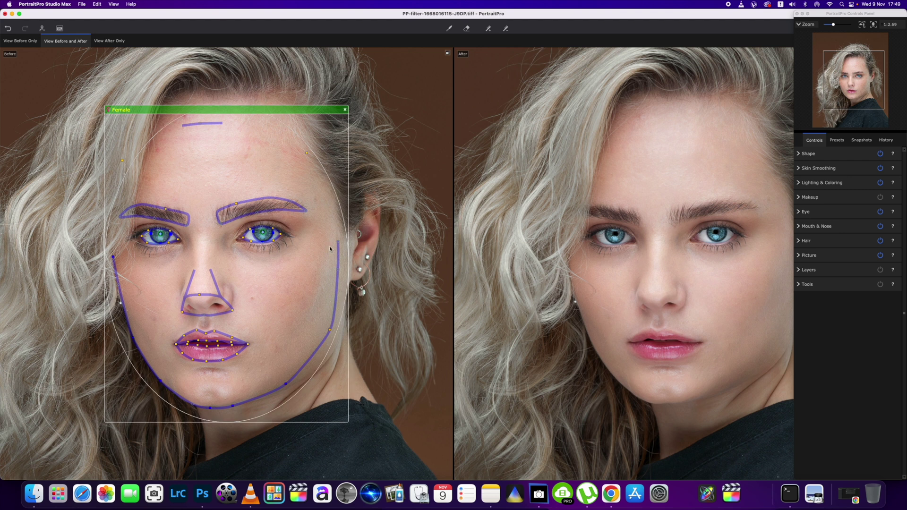
drag(337, 244, 355, 250)
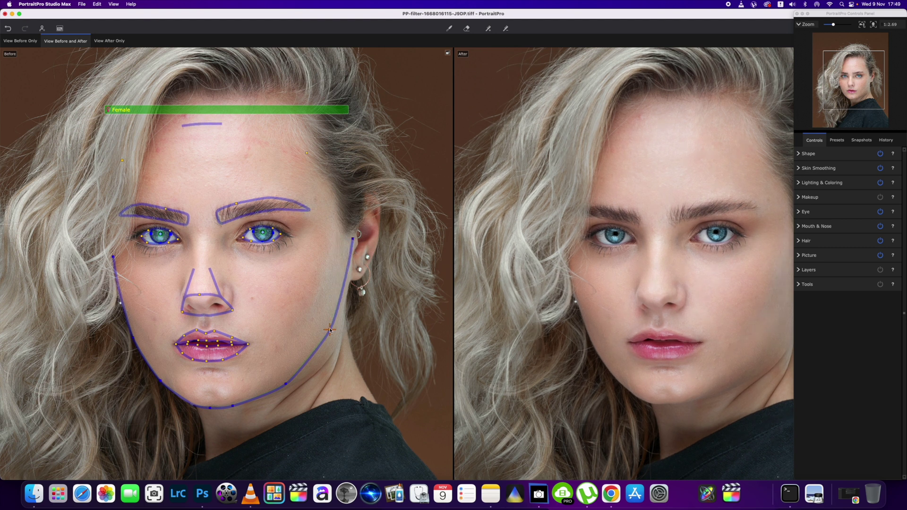
drag(329, 330, 337, 344)
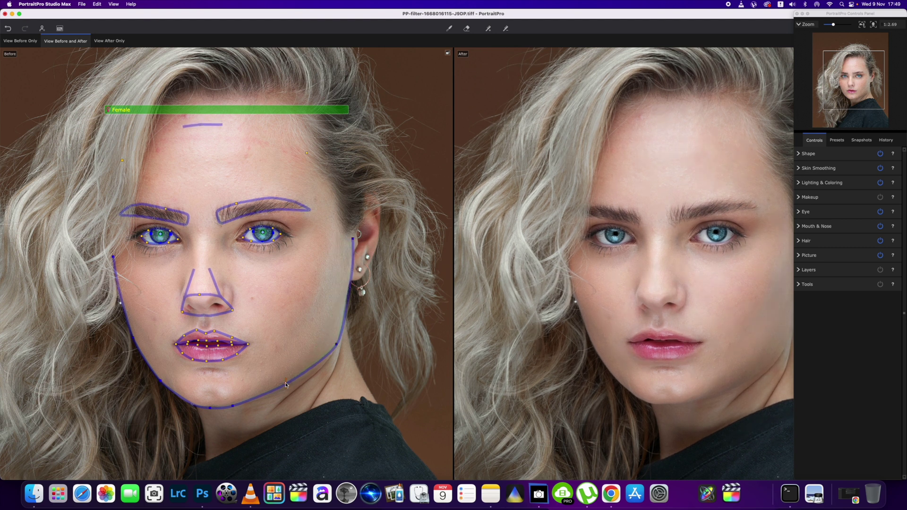
drag(283, 390, 285, 391)
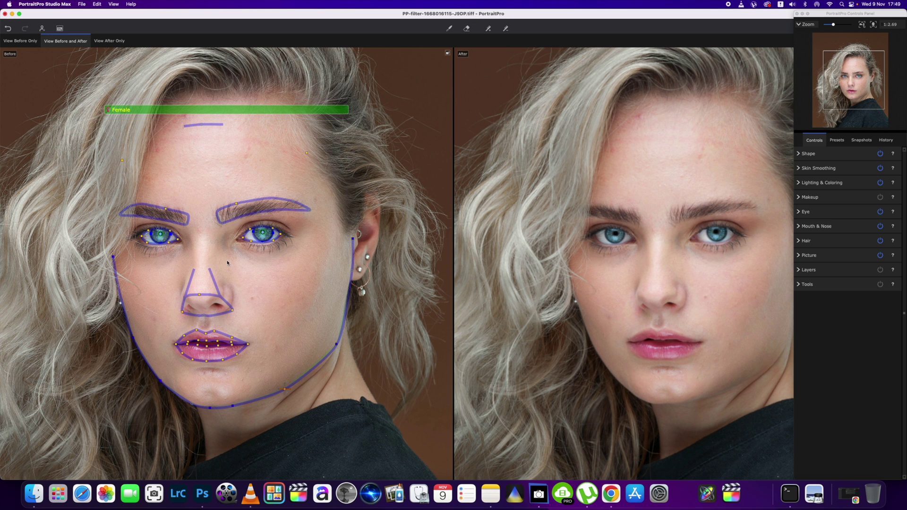
drag(201, 125, 200, 103)
Step: Refit both eyebrow outlines, adjusting the right brow's inner end, top and tip and the left brow's edges
scroll(214, 241, up, 5)
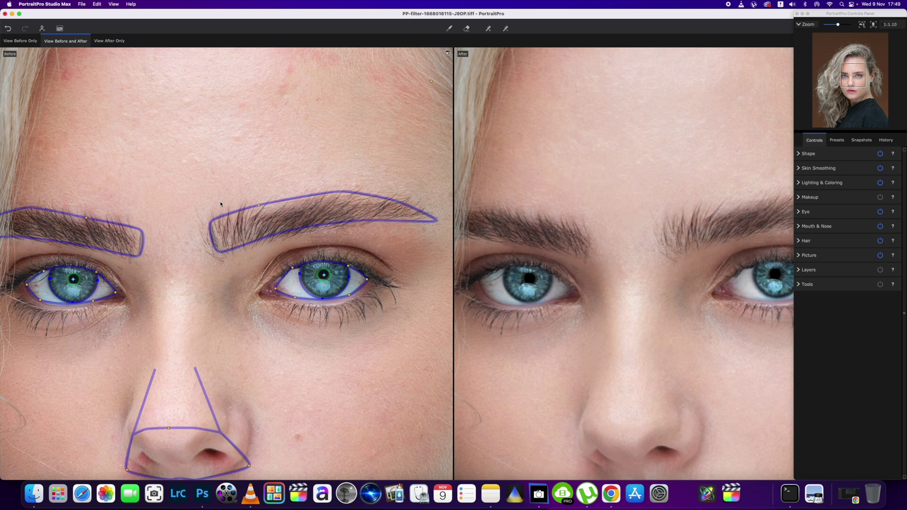
drag(216, 254, 201, 263)
drag(259, 205, 258, 199)
drag(438, 218, 441, 219)
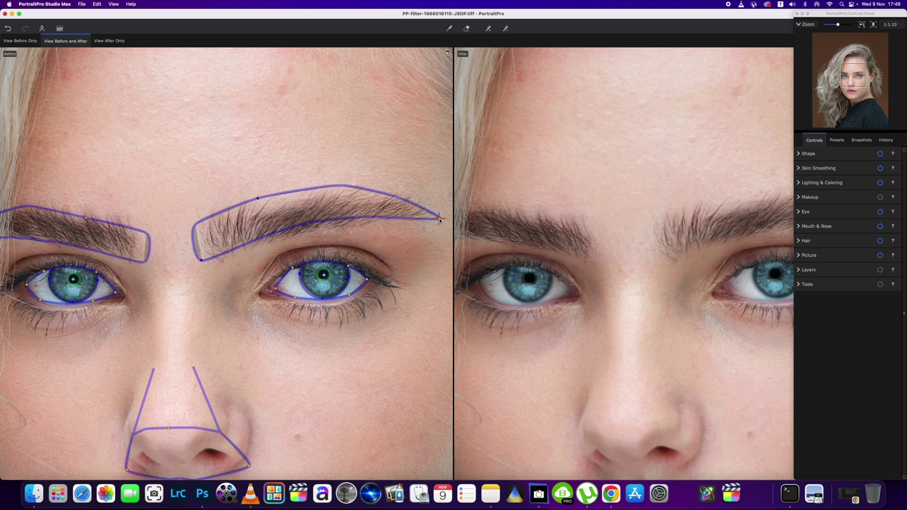
drag(87, 218, 85, 213)
drag(54, 242, 55, 246)
Step: Nudge the left eye's inner corner and move both nostril points onto the real nostril edges
scroll(615, 354, left, 5)
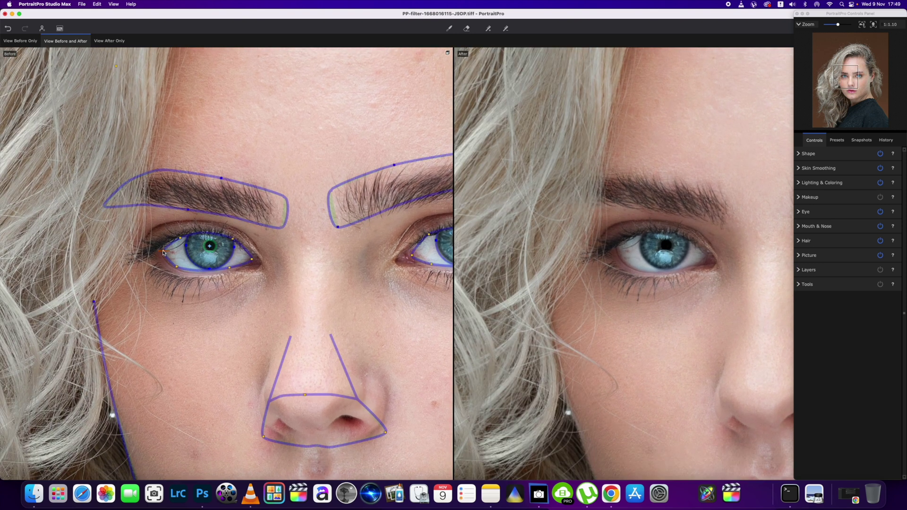
drag(163, 252, 160, 250)
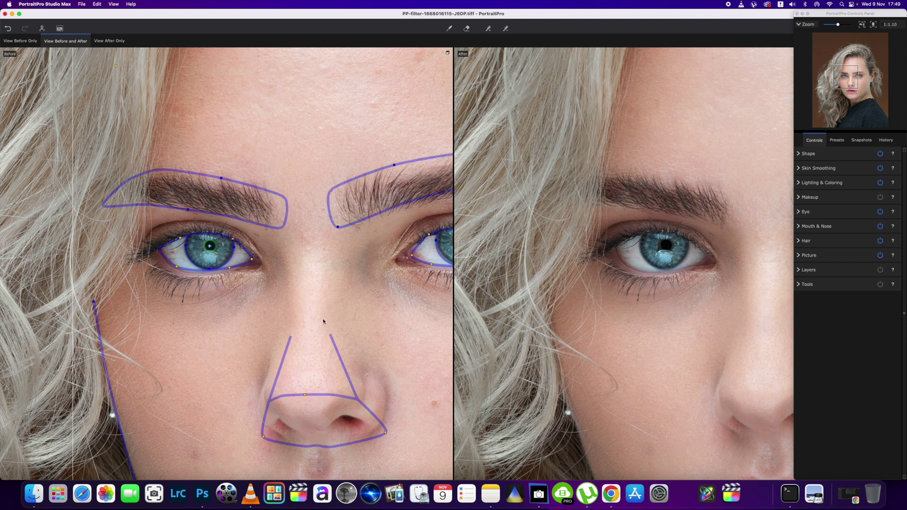
scroll(264, 381, down, 5)
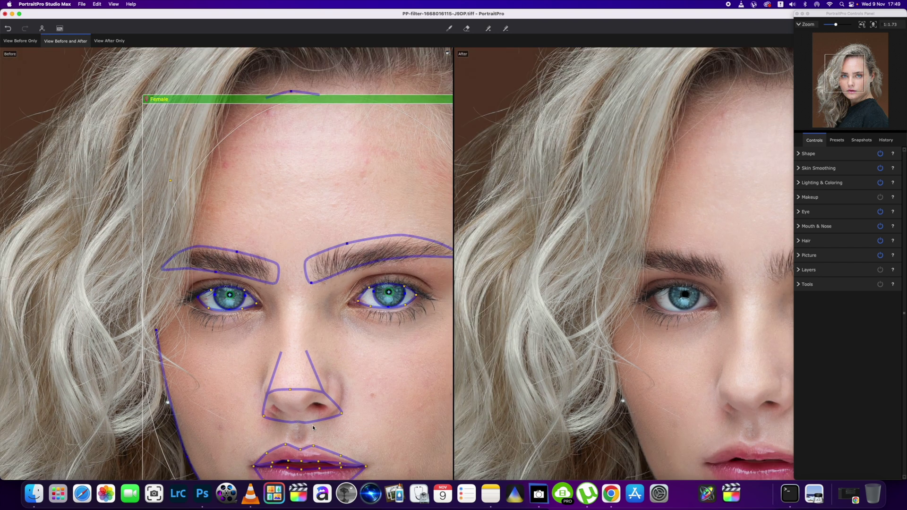
drag(262, 417, 258, 407)
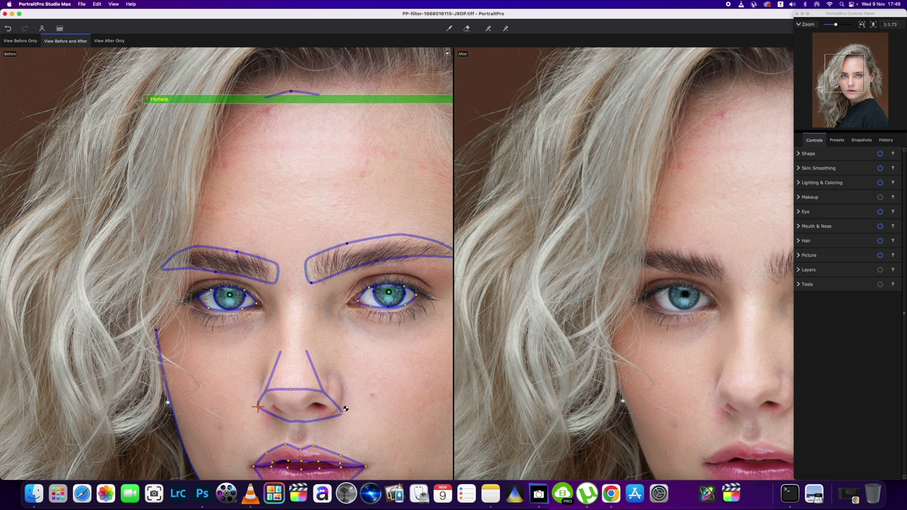
drag(340, 416, 298, 415)
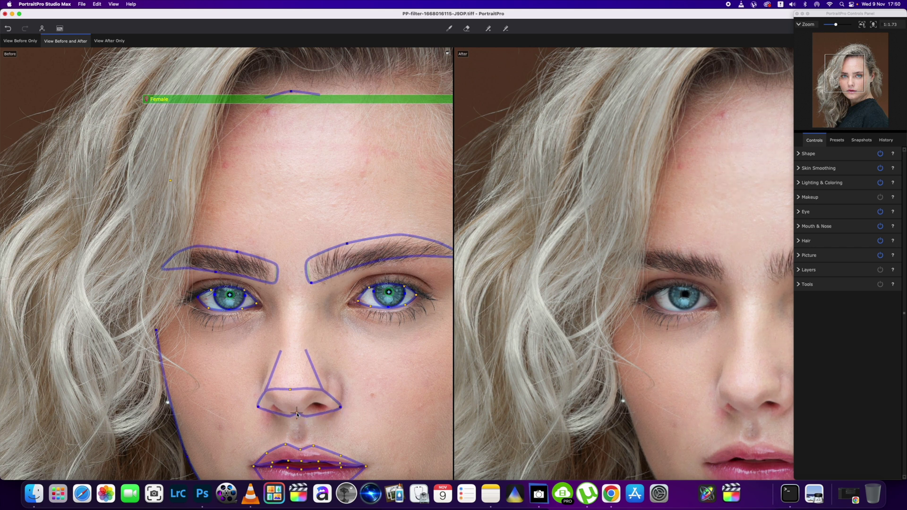
scroll(766, 404, down, 3)
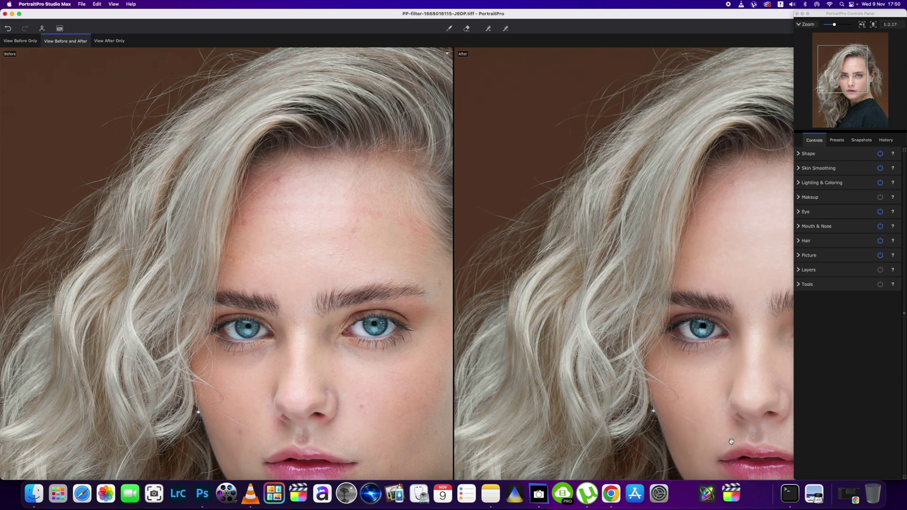
Step: Fit the left mouth corner and the lower-lip outline to the lower lip's edge
drag(731, 442, 682, 305)
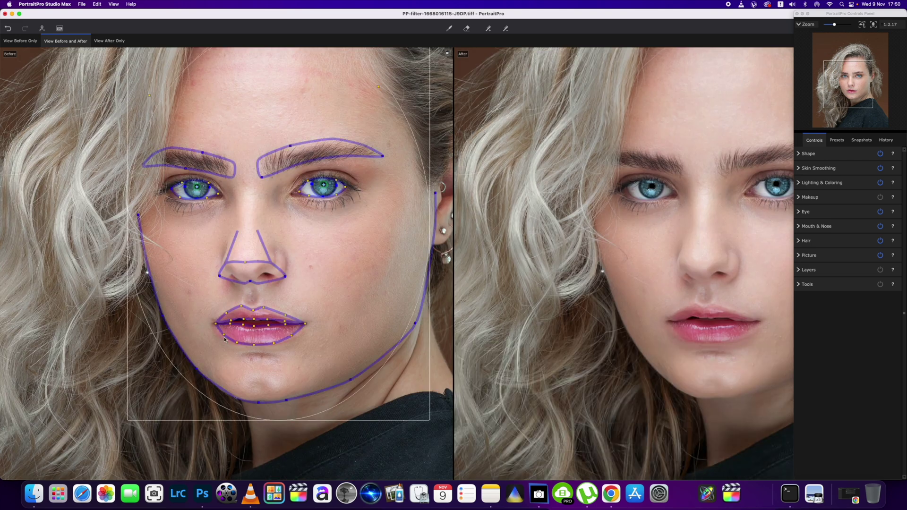
scroll(224, 337, up, 5)
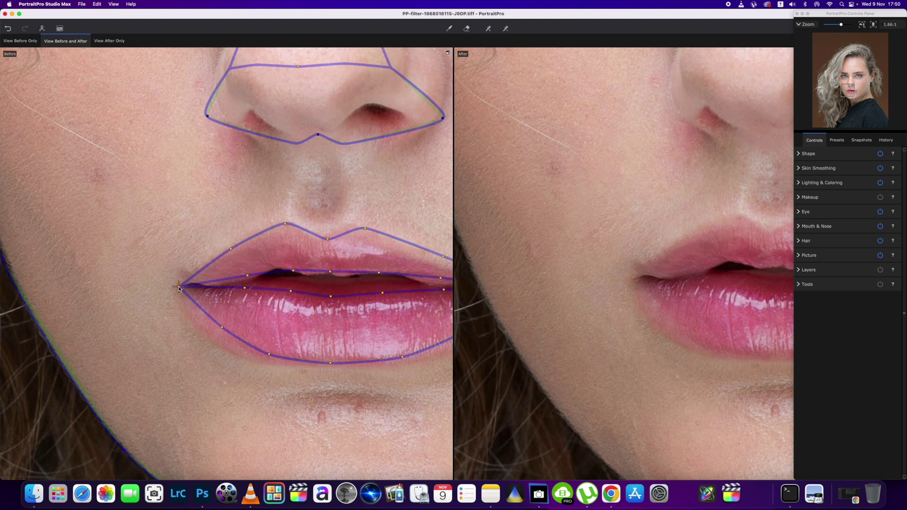
drag(179, 288, 177, 285)
drag(213, 323, 208, 337)
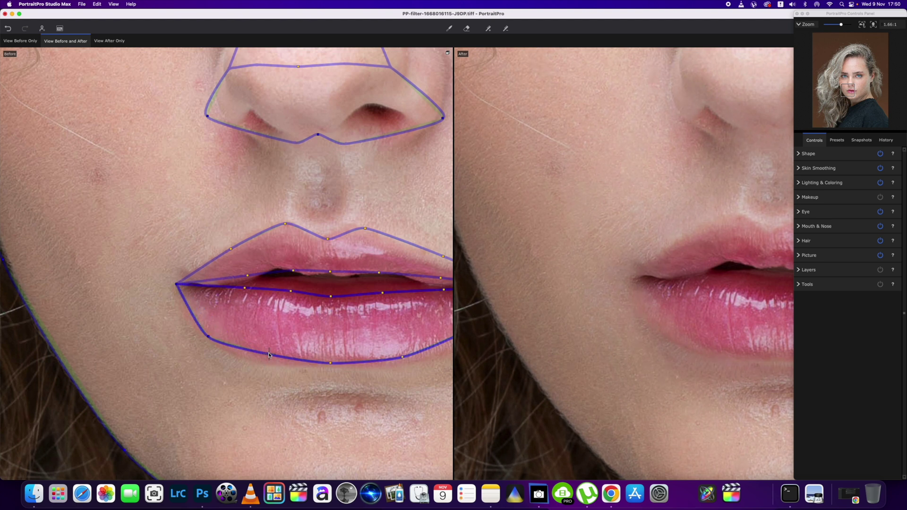
drag(264, 361, 265, 365)
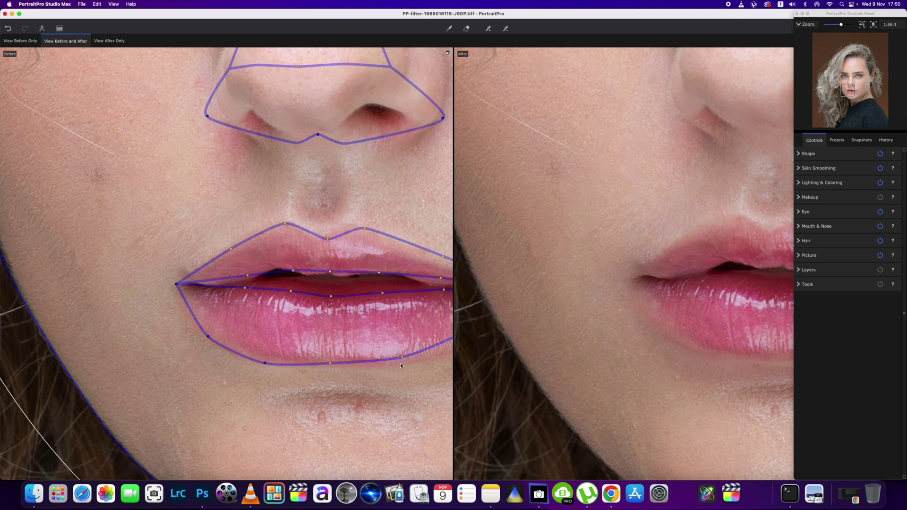
drag(402, 357, 403, 365)
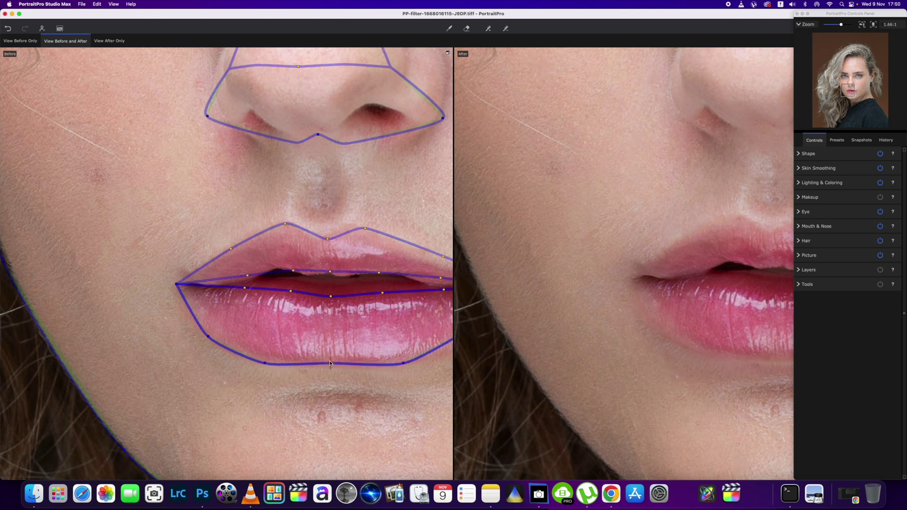
drag(331, 363, 328, 365)
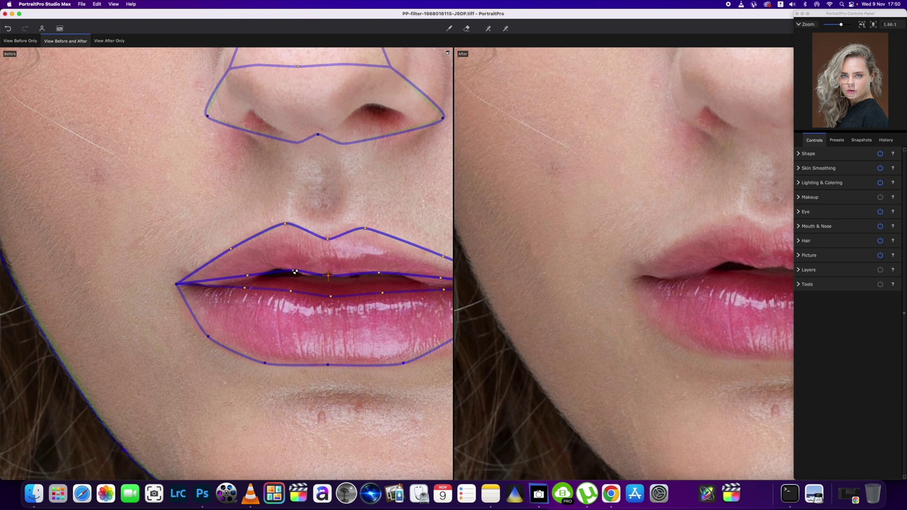
Step: Align the upper lip's inner line with the lip parting and fine-tune the remaining lip points
drag(293, 270, 256, 279)
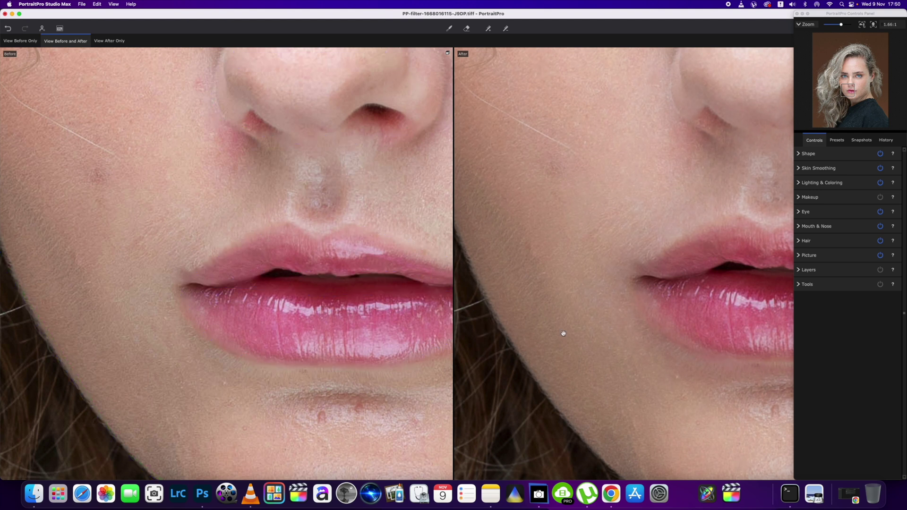
scroll(561, 329, down, 3)
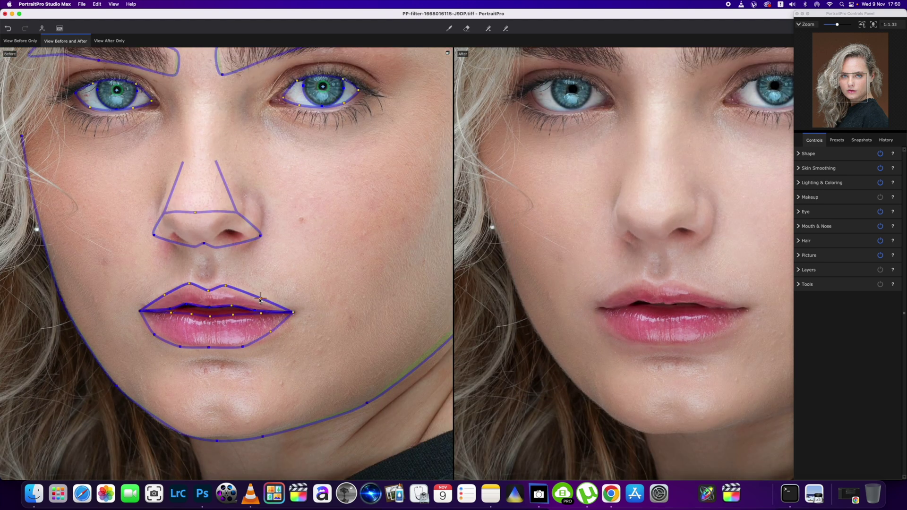
click(259, 302)
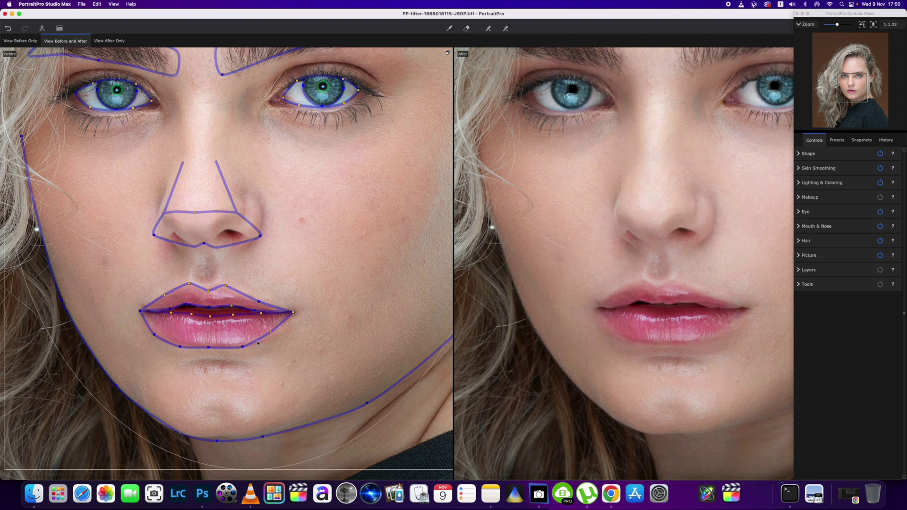
drag(271, 332, 272, 336)
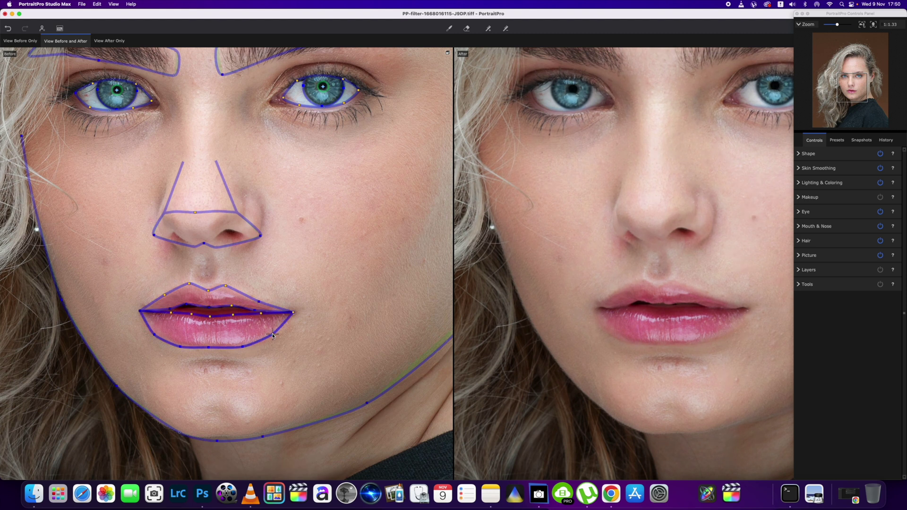
click(242, 346)
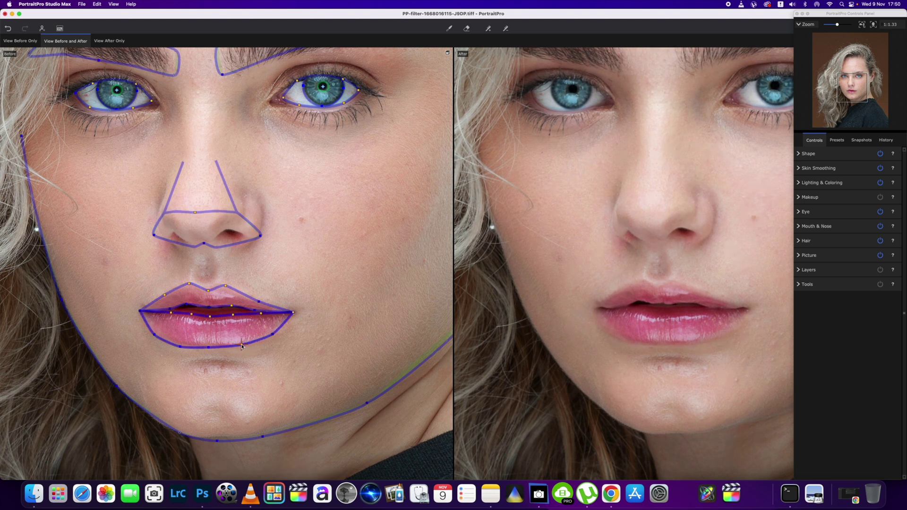
click(206, 286)
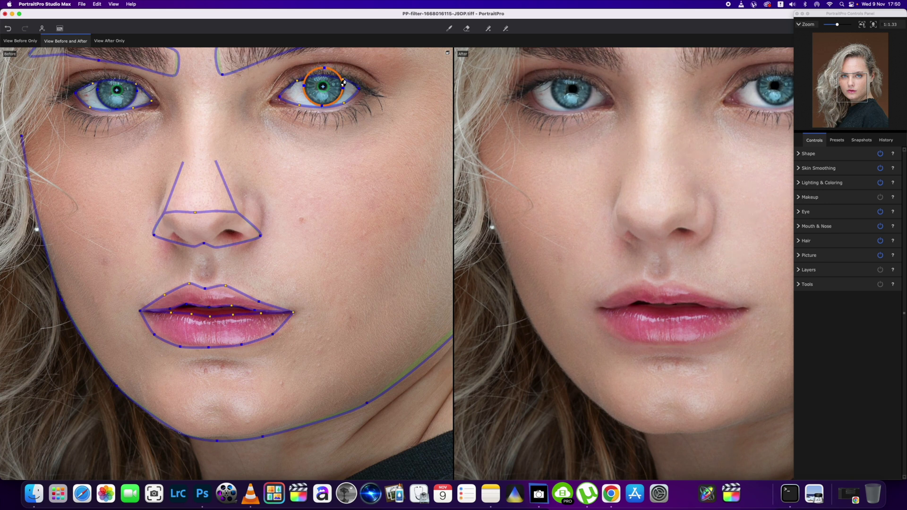
scroll(258, 385, down, 3)
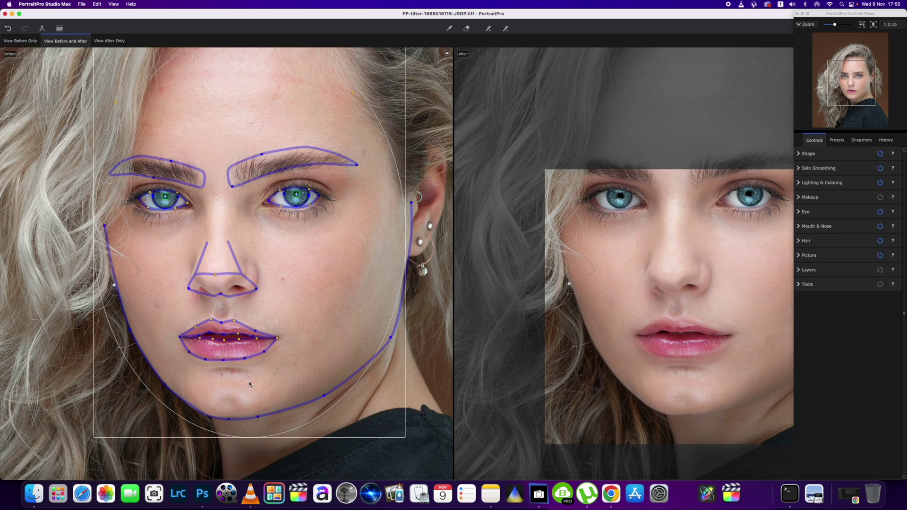
scroll(309, 365, down, 2)
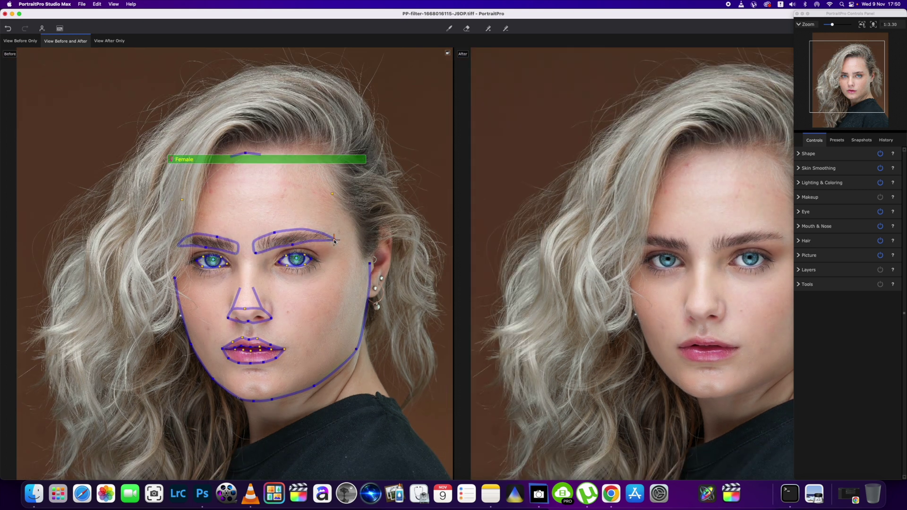
Step: Look over the retouching presets, then return to the Controls sections
scroll(522, 320, down, 2)
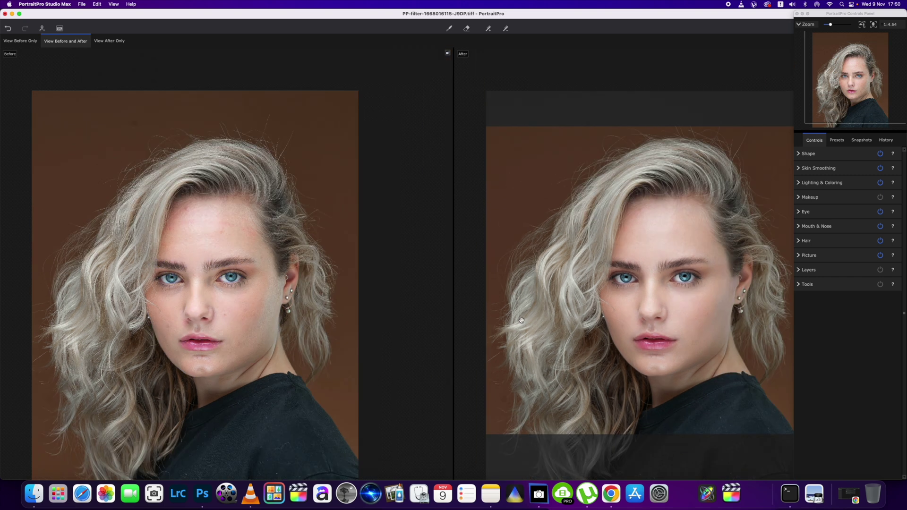
scroll(521, 320, down, 1)
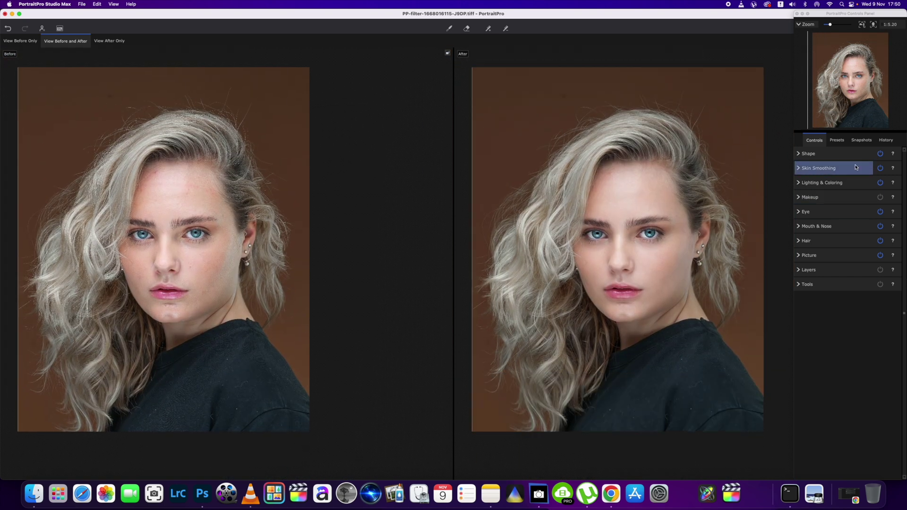
click(838, 141)
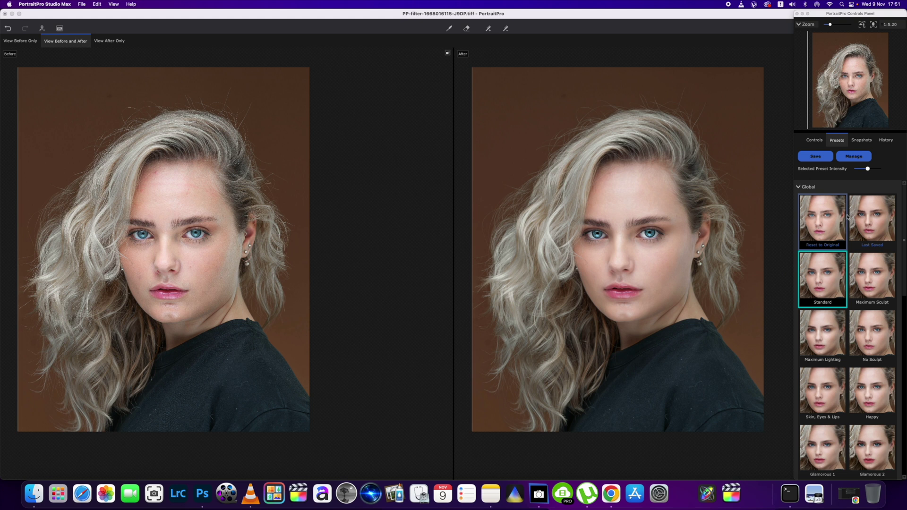
click(812, 142)
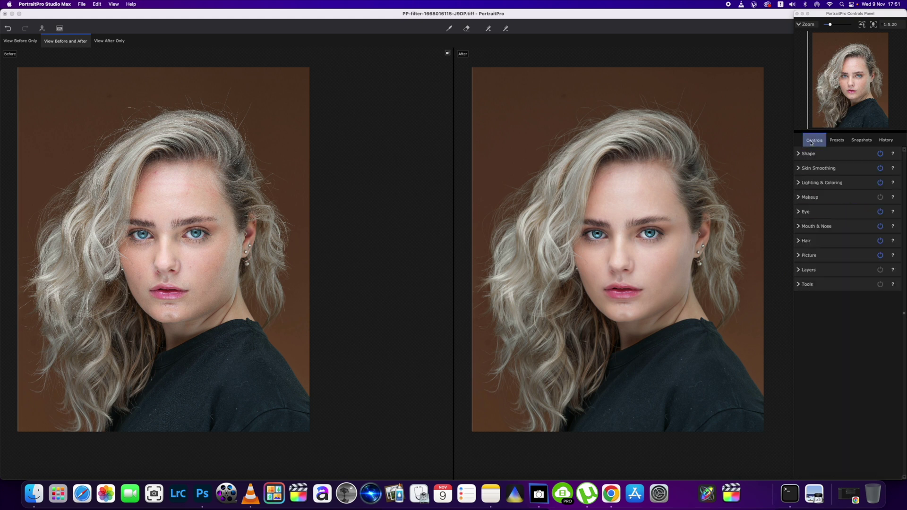
Step: Switch off the Shape, Skin Smoothing, Lighting & Coloring, Eye, Mouth & Nose, Hair and Picture sections
click(880, 154)
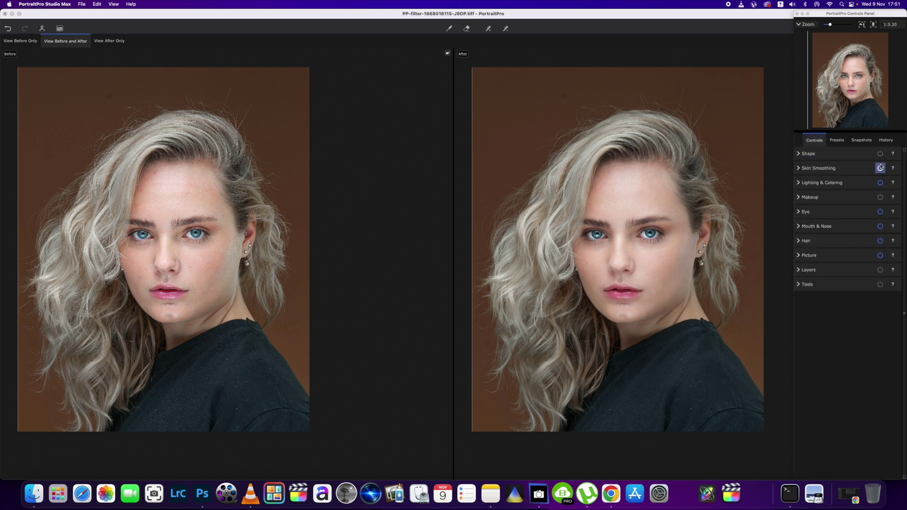
click(881, 168)
click(880, 182)
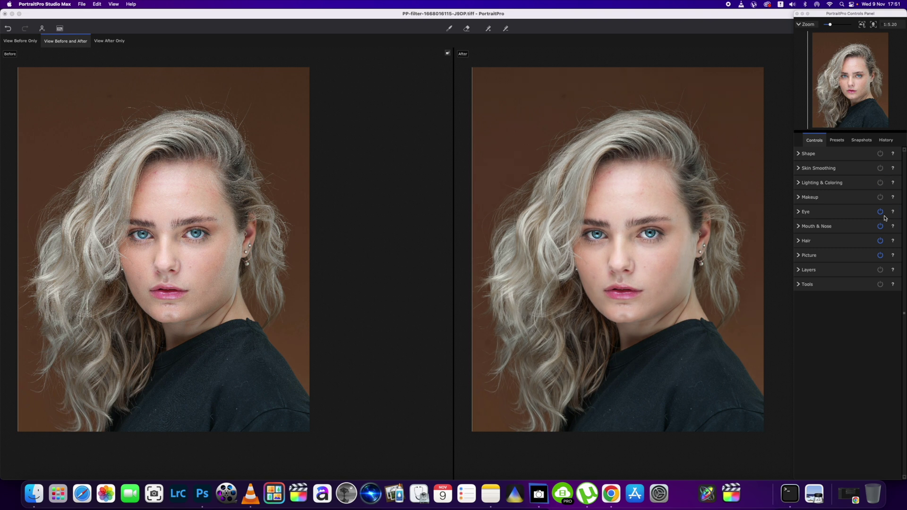
click(881, 211)
click(880, 226)
click(880, 255)
click(881, 241)
click(806, 156)
Step: Nudge the Head Forward slider up slightly, then ease it back a little
scroll(645, 259, up, 1)
scroll(645, 258, up, 2)
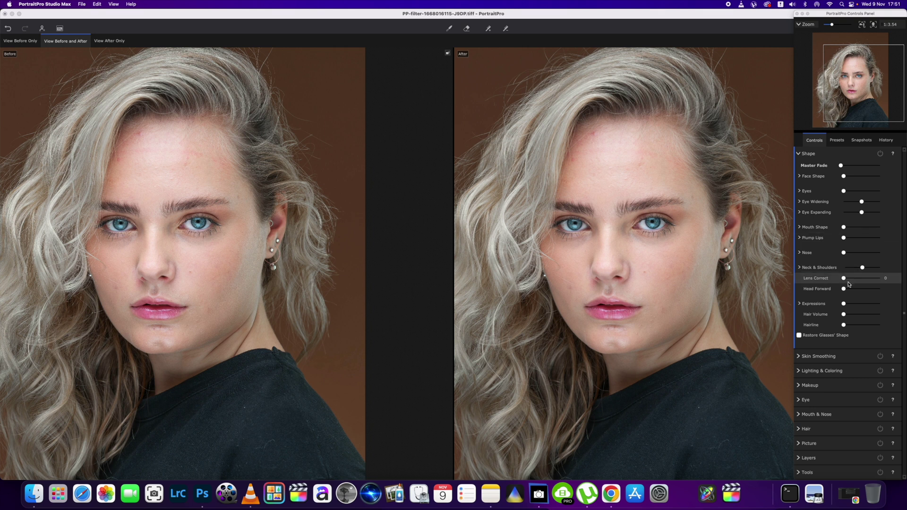
drag(845, 289, 853, 289)
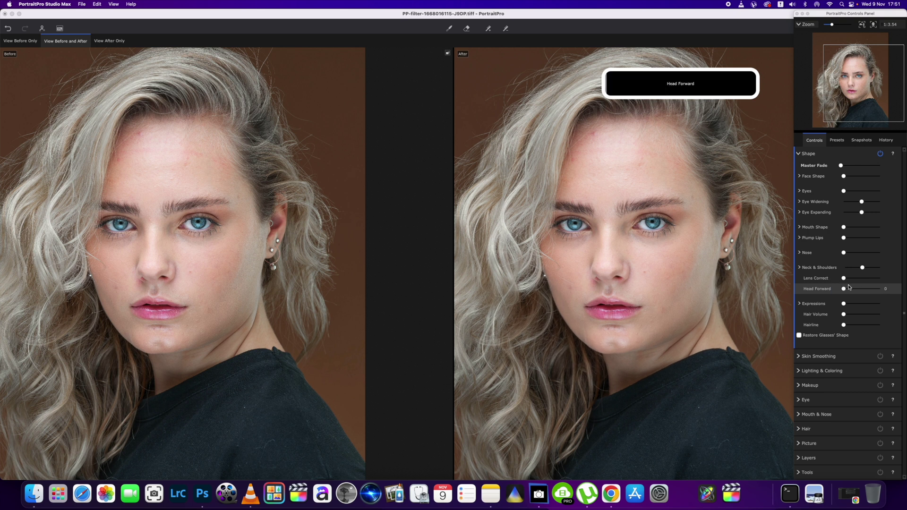
drag(853, 289, 865, 289)
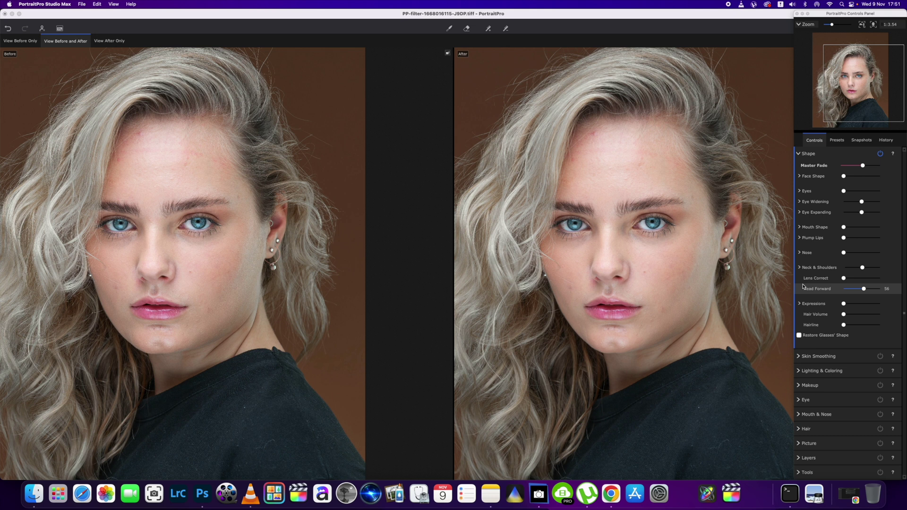
Step: Lengthen the neck, ease back Slim Neck, set Neck & Shoulders to 75 and Neck Base to about 74
click(815, 267)
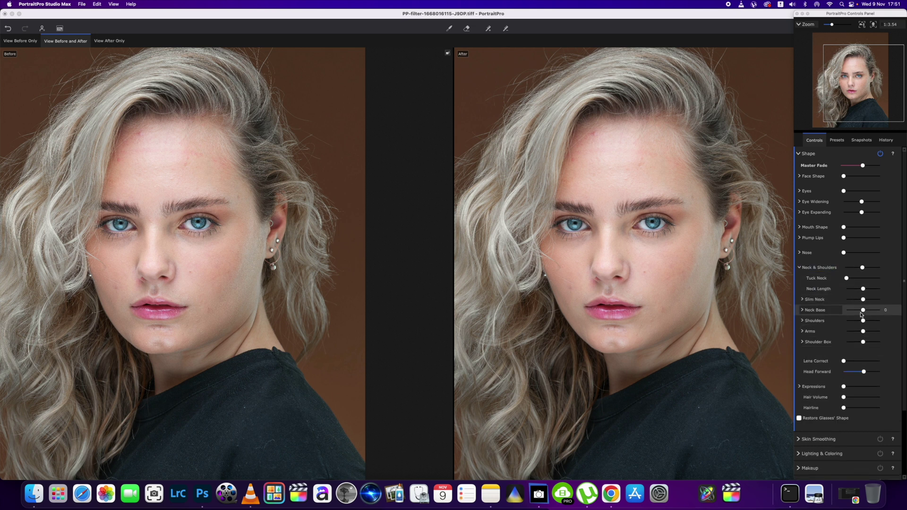
drag(864, 299, 880, 300)
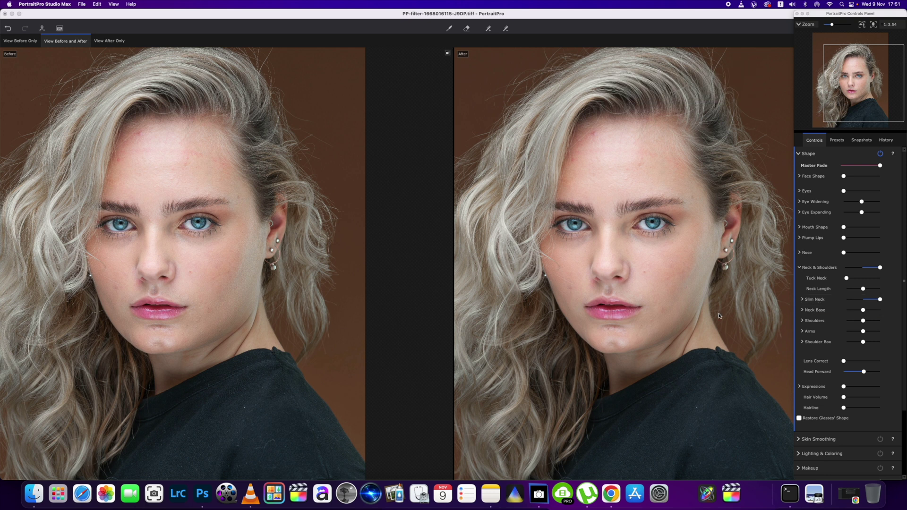
key(super+minus)
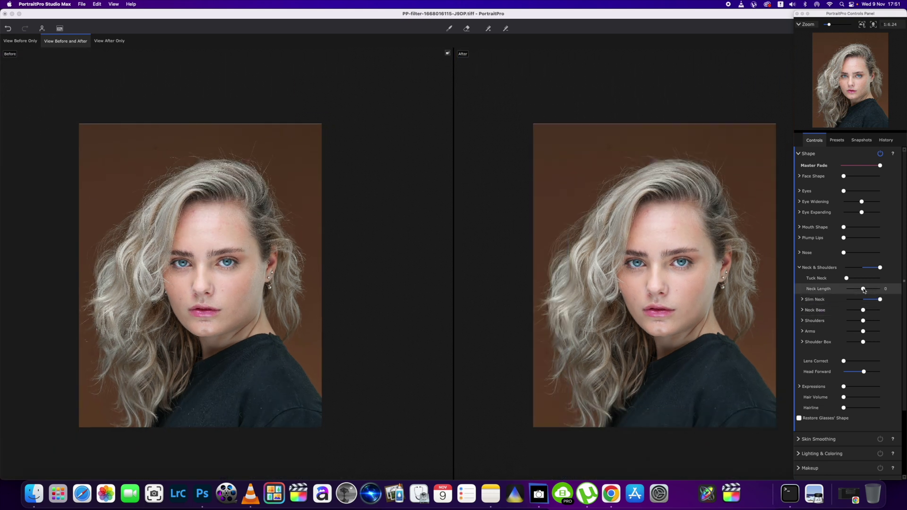
drag(864, 290, 880, 291)
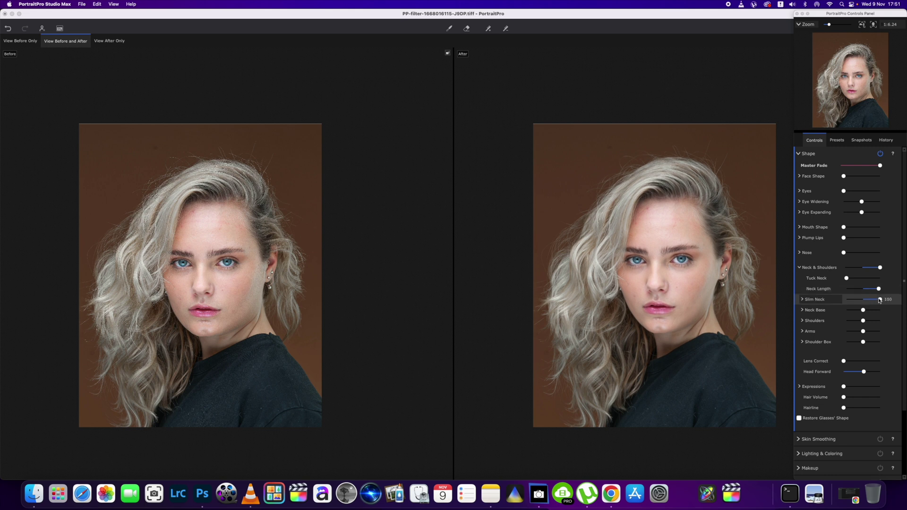
drag(880, 300, 874, 302)
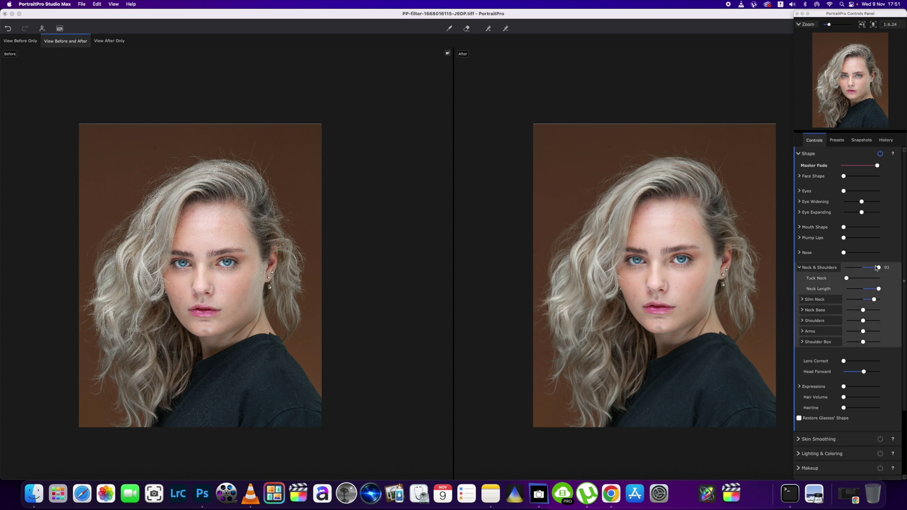
drag(879, 269, 877, 269)
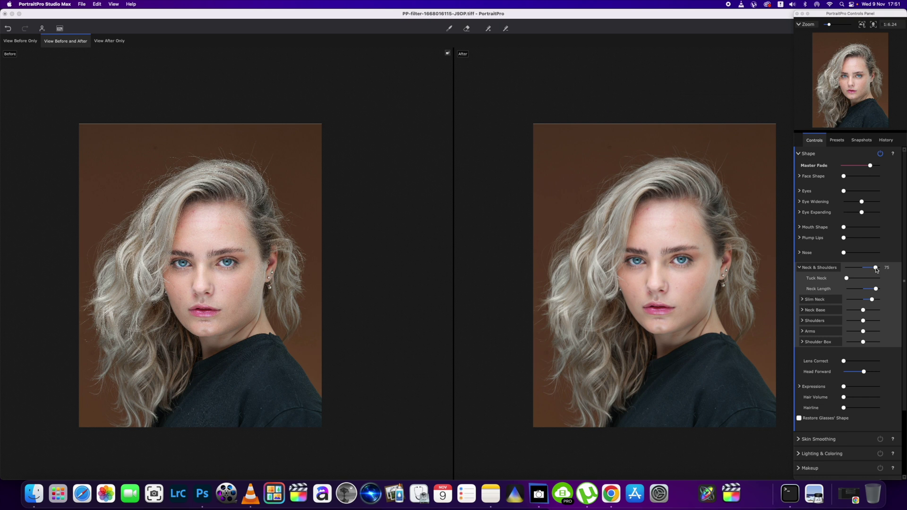
drag(863, 311, 877, 312)
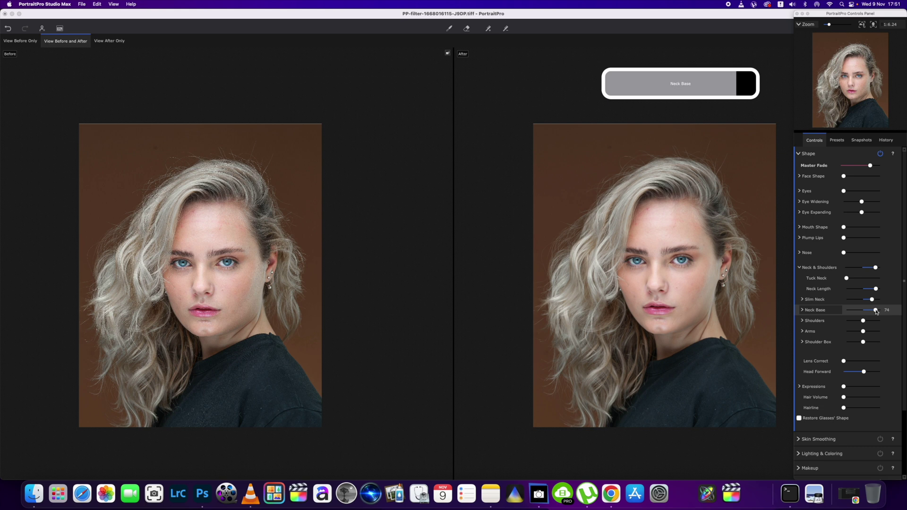
mouse_move(245, 307)
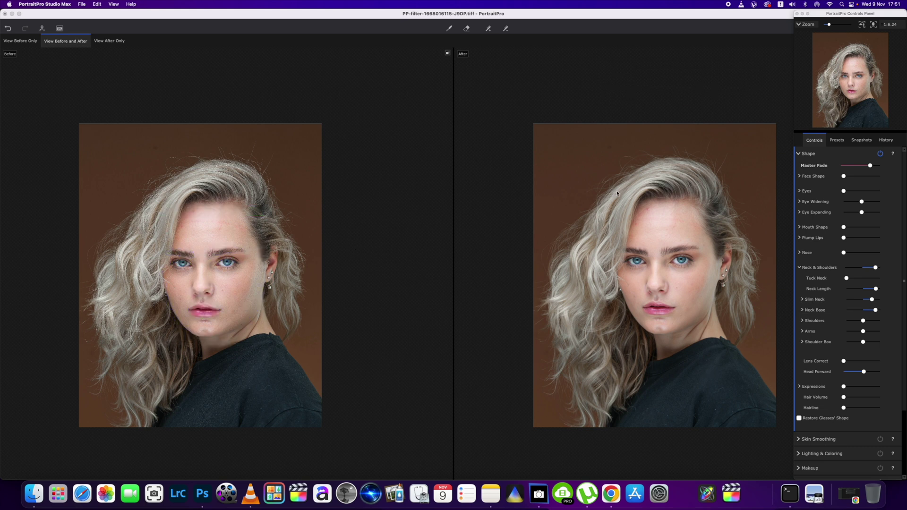
click(766, 18)
Step: Reposition the editing and adjustments windows and compare the before and after images
drag(781, 19, 826, 41)
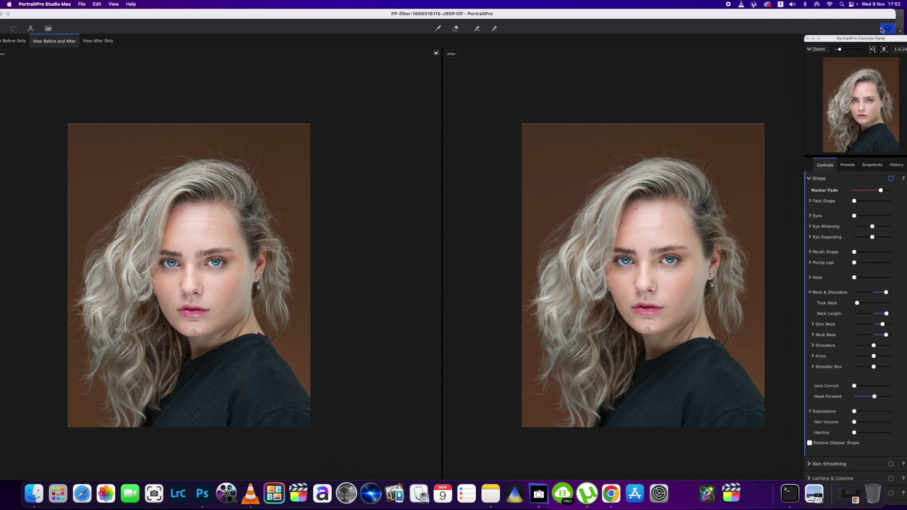
click(886, 29)
click(885, 29)
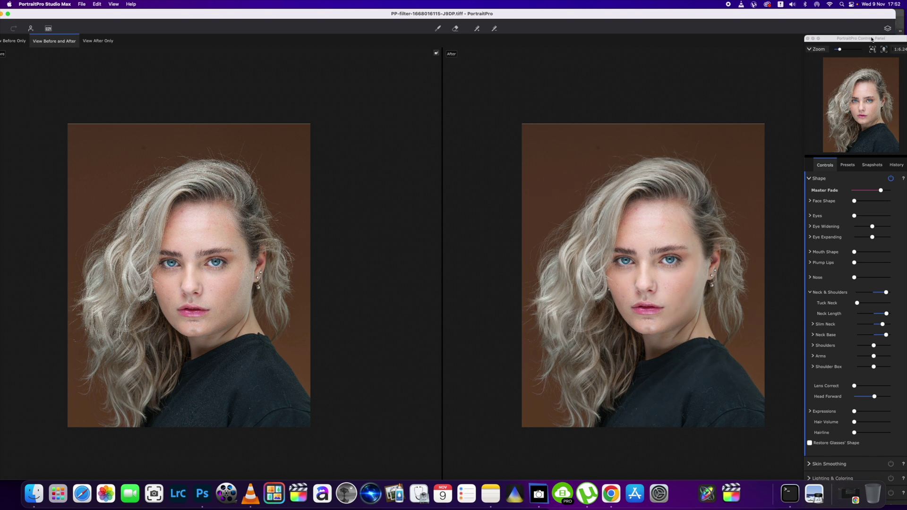
drag(872, 39, 848, 12)
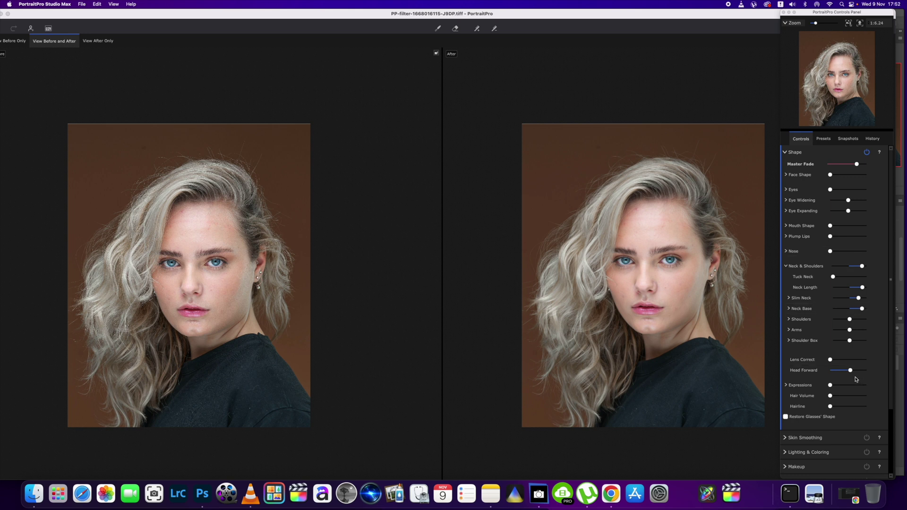
Step: Add hair volume, widen the left eye further and plump the lips to 22
drag(831, 397, 854, 397)
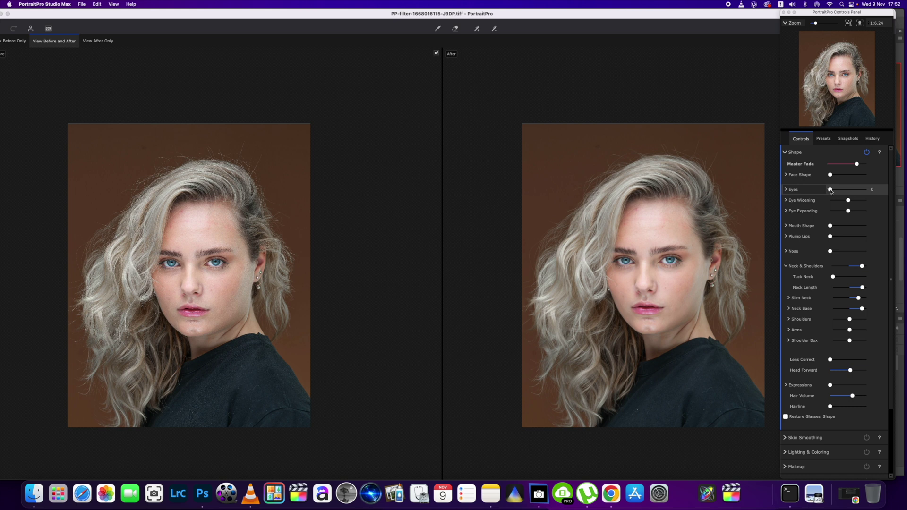
drag(832, 191, 855, 202)
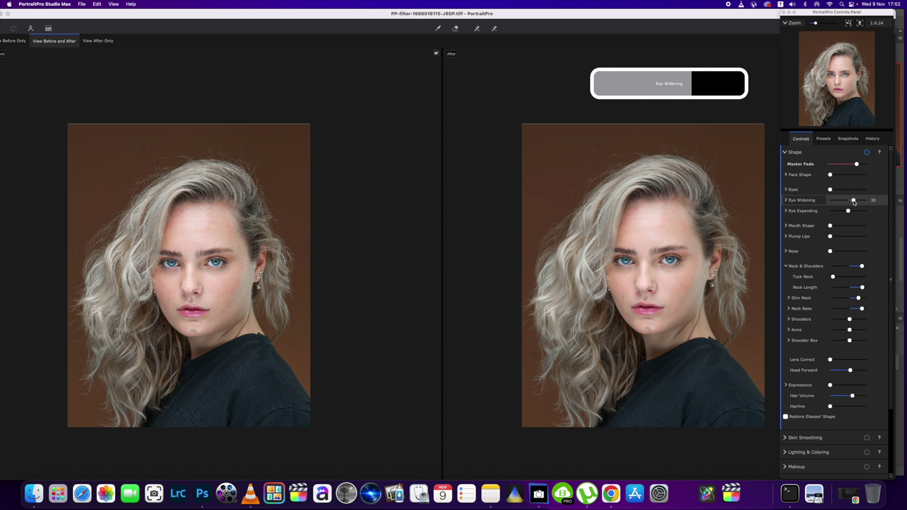
click(787, 201)
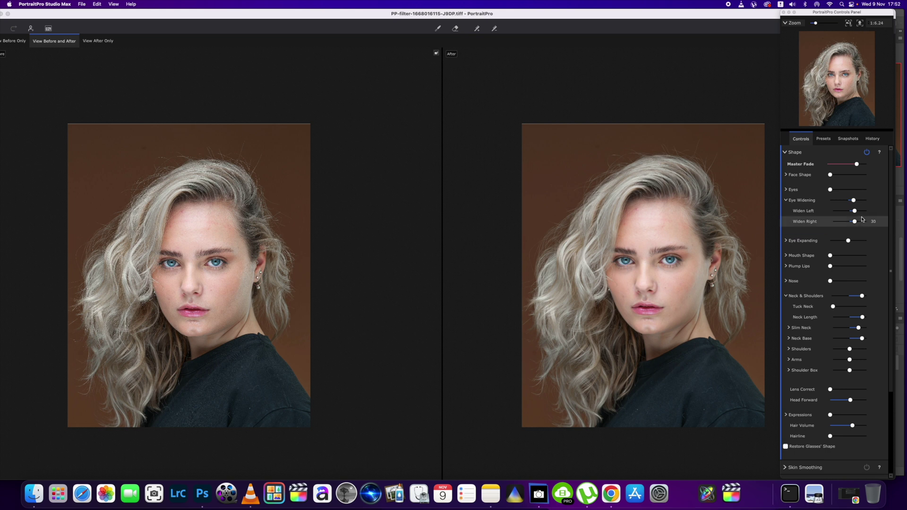
mouse_move(855, 210)
mouse_down()
mouse_move(866, 213)
mouse_move(856, 224)
mouse_move(861, 213)
mouse_up()
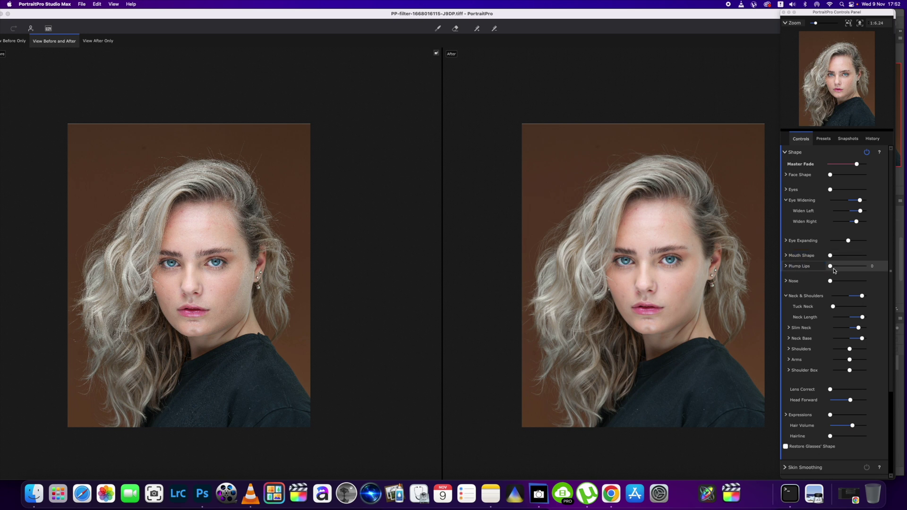
mouse_move(832, 268)
mouse_down()
mouse_move(843, 268)
mouse_move(835, 269)
mouse_up()
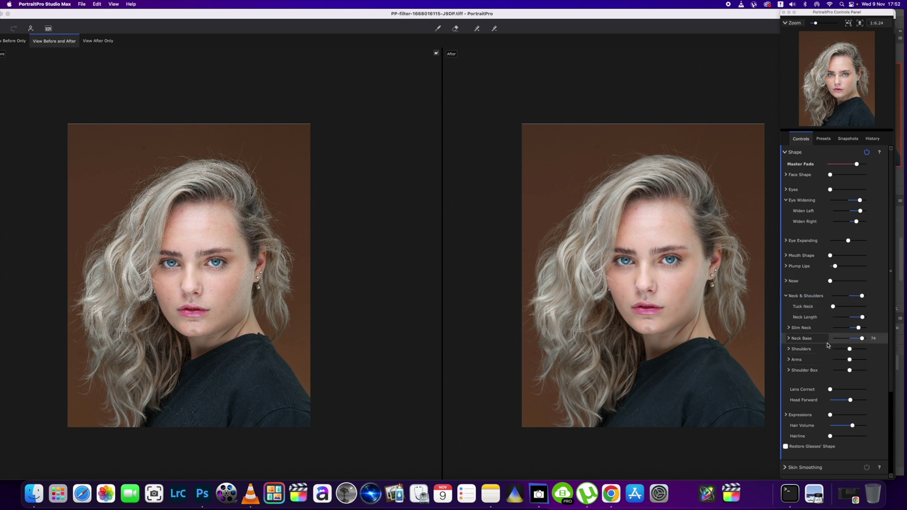
Step: Raise the Hairline slider in the Shape section from 0 to 30
scroll(822, 425, down, 3)
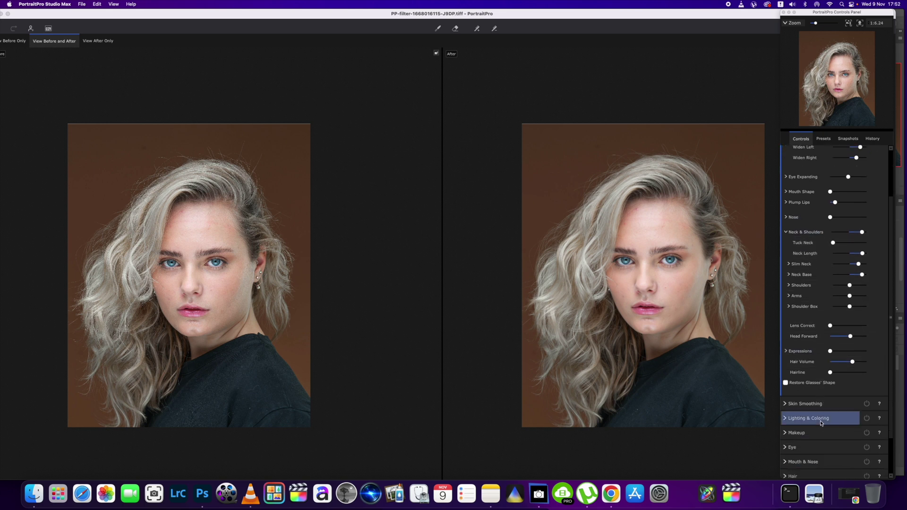
drag(831, 375, 843, 376)
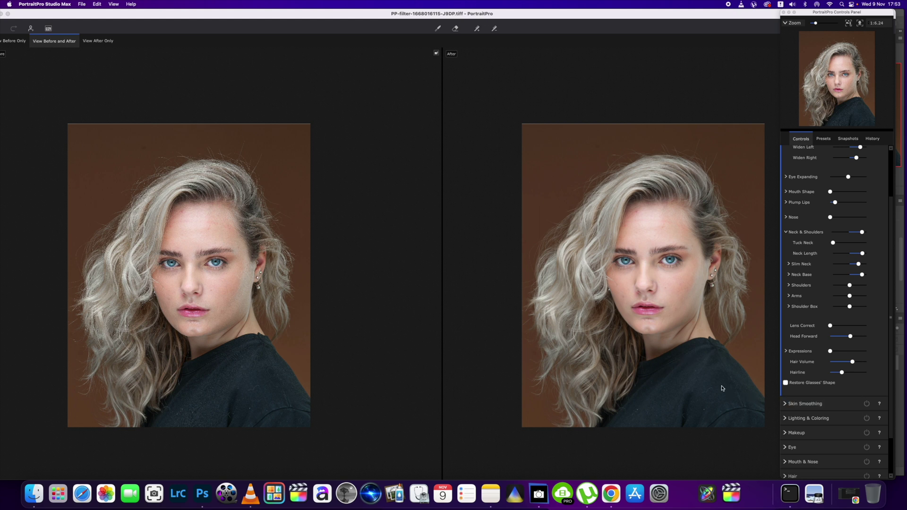
scroll(722, 389, down, 3)
scroll(787, 359, down, 2)
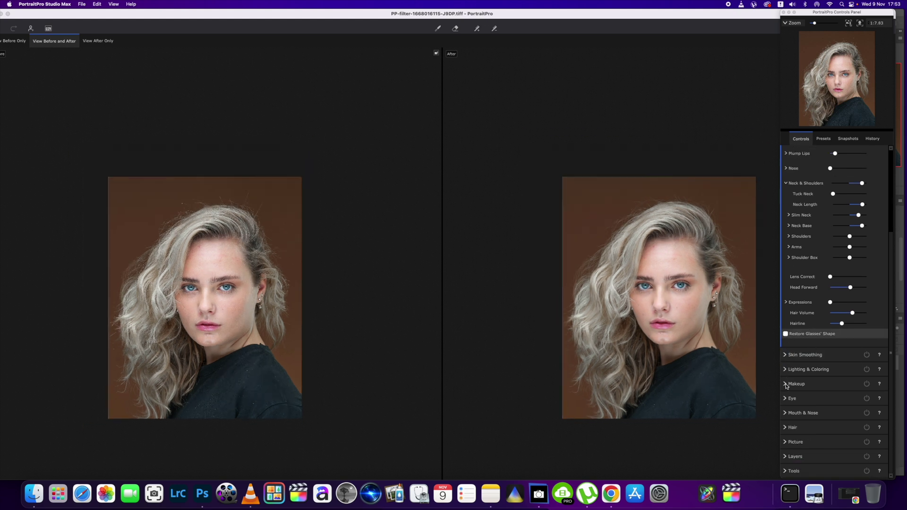
Step: Reduce skin imperfections and add a little sharpening in the Skin Smoothing settings
click(789, 355)
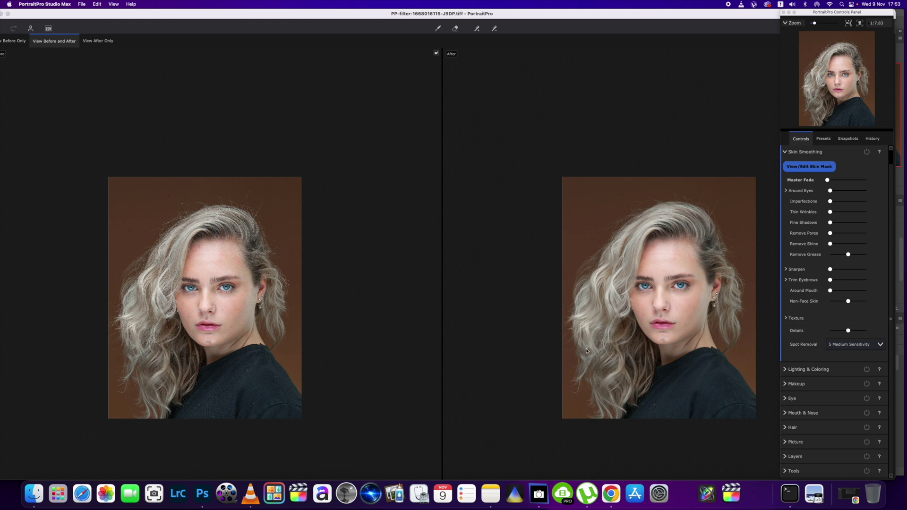
scroll(682, 339, up, 5)
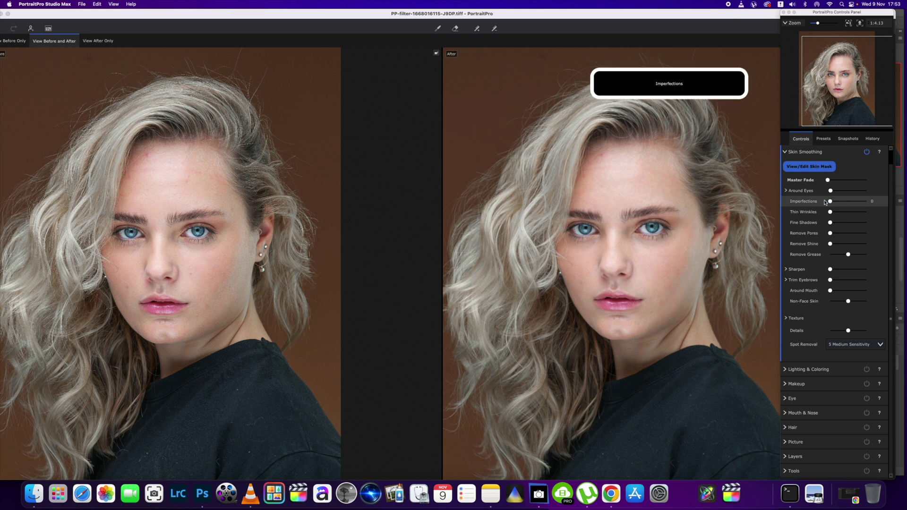
drag(825, 202, 834, 226)
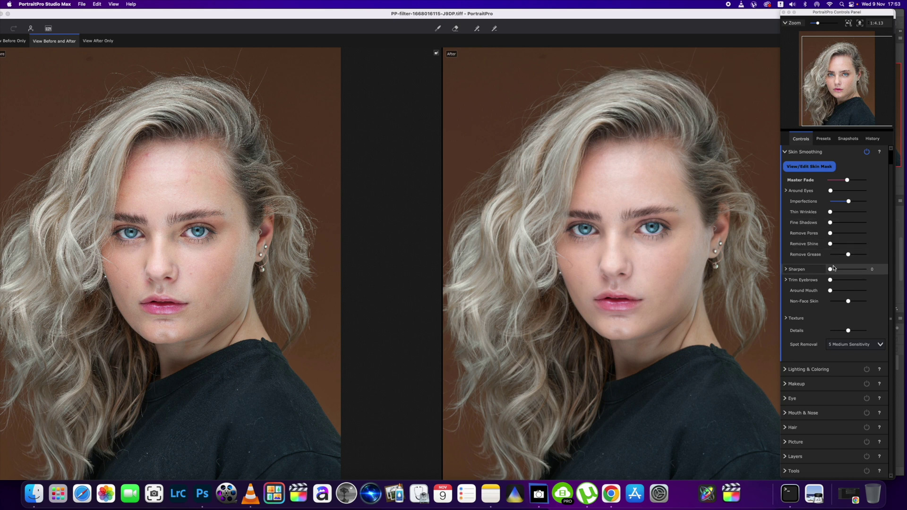
drag(831, 270, 834, 275)
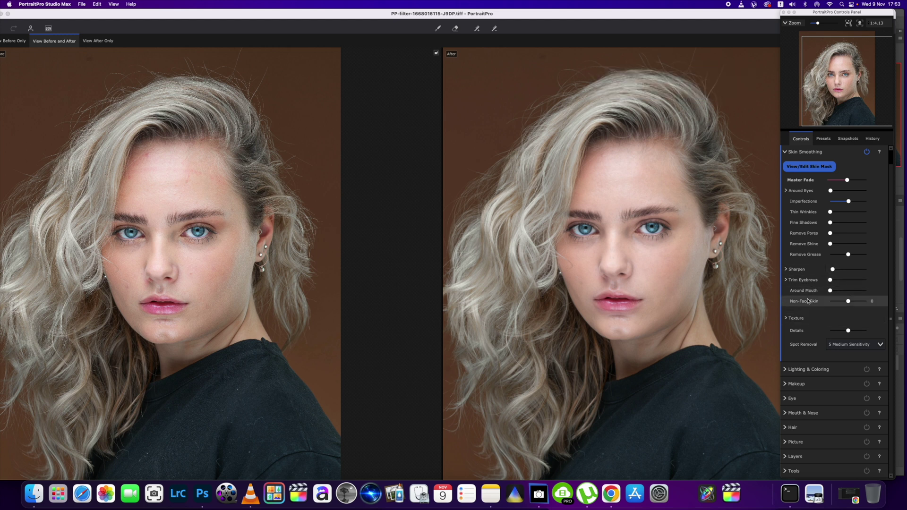
click(786, 152)
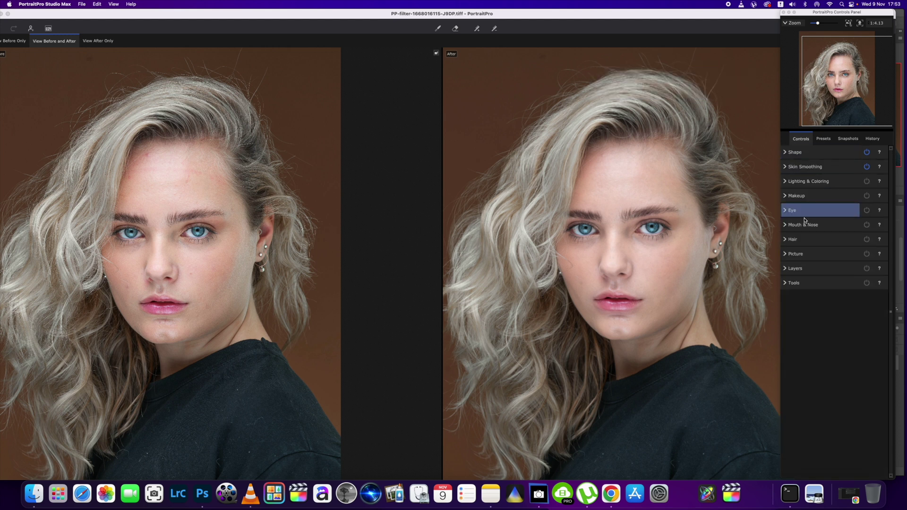
Step: Apply mascara, light eyeliner with a softened lower liner, and lower blusher to about 20
click(786, 196)
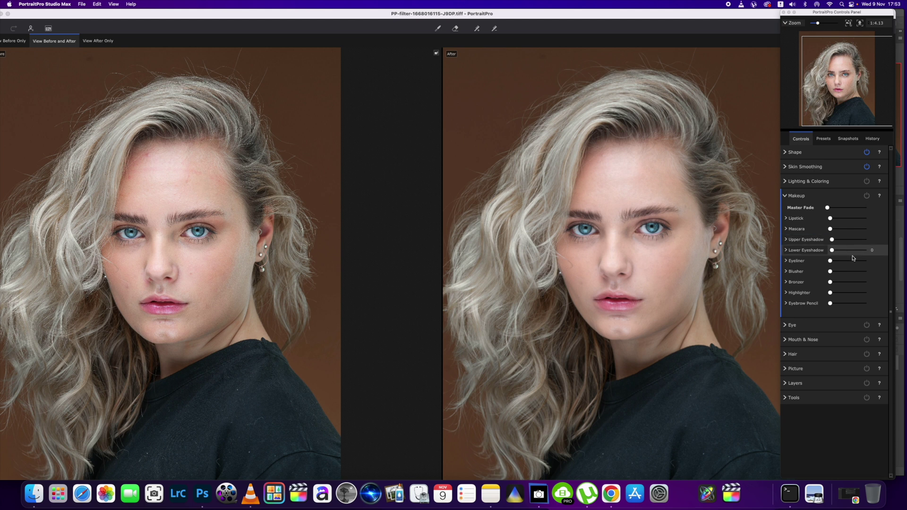
drag(830, 230, 860, 231)
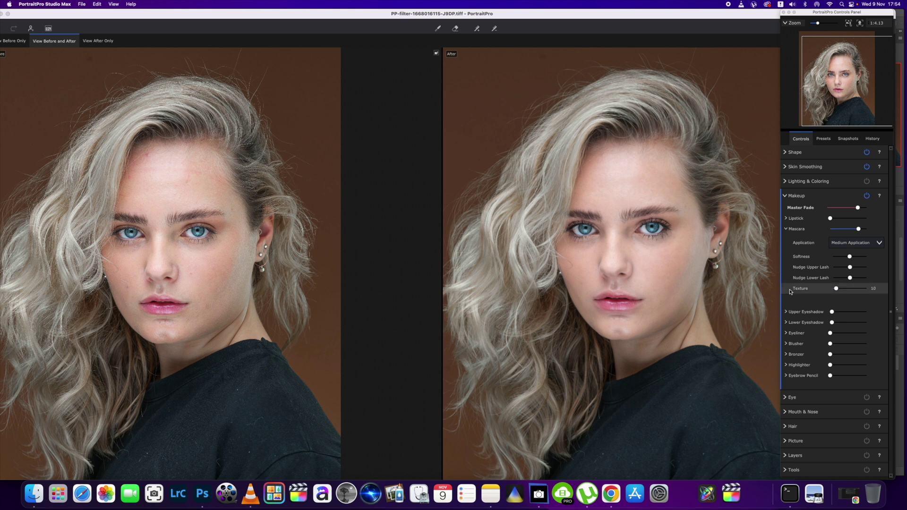
drag(831, 333, 845, 334)
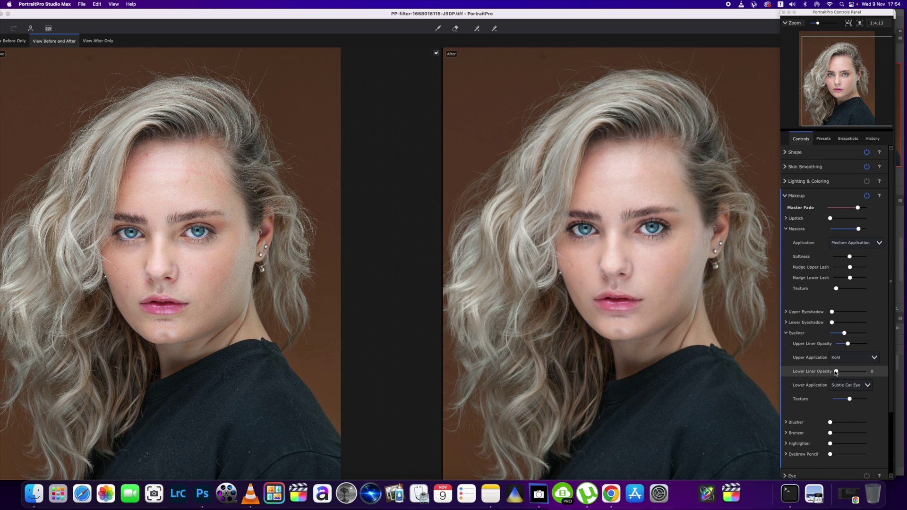
drag(837, 373, 851, 373)
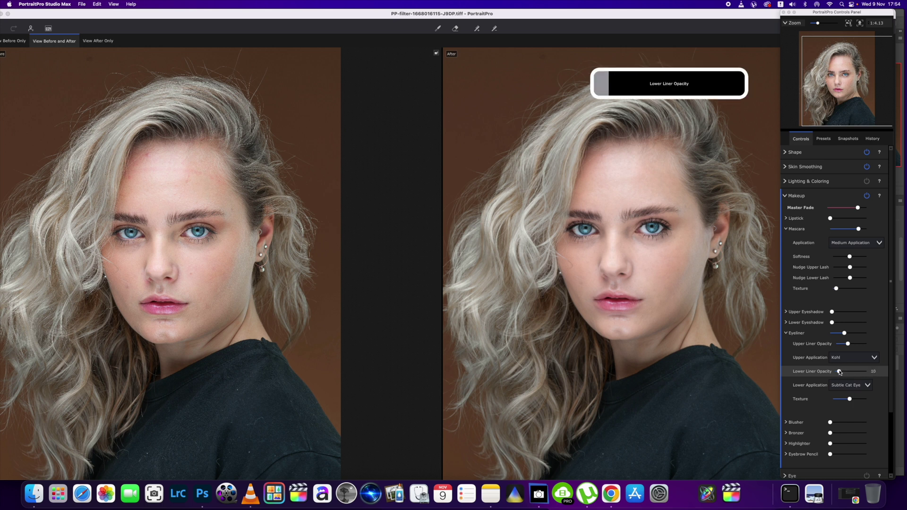
mouse_move(839, 373)
mouse_down()
mouse_move(862, 372)
mouse_move(815, 372)
mouse_move(847, 376)
mouse_up()
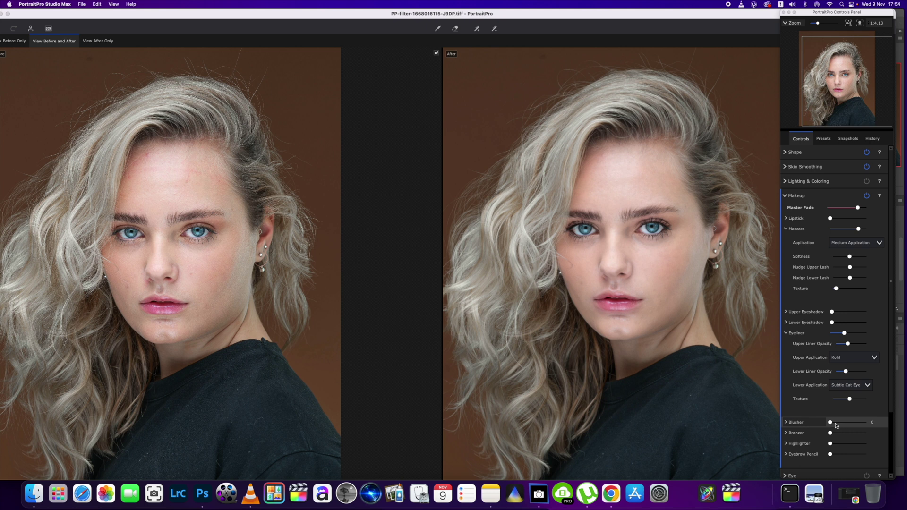
drag(835, 426, 839, 408)
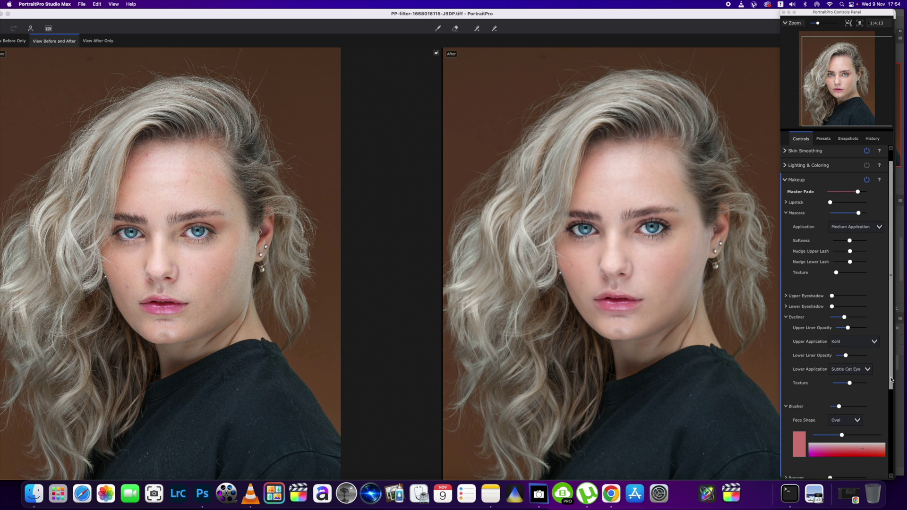
scroll(892, 380, down, 5)
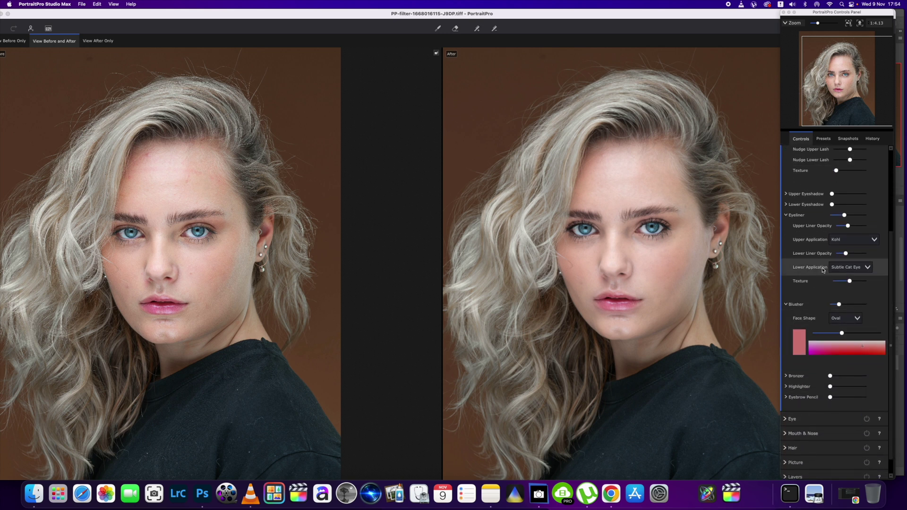
scroll(786, 193, up, 2)
click(795, 153)
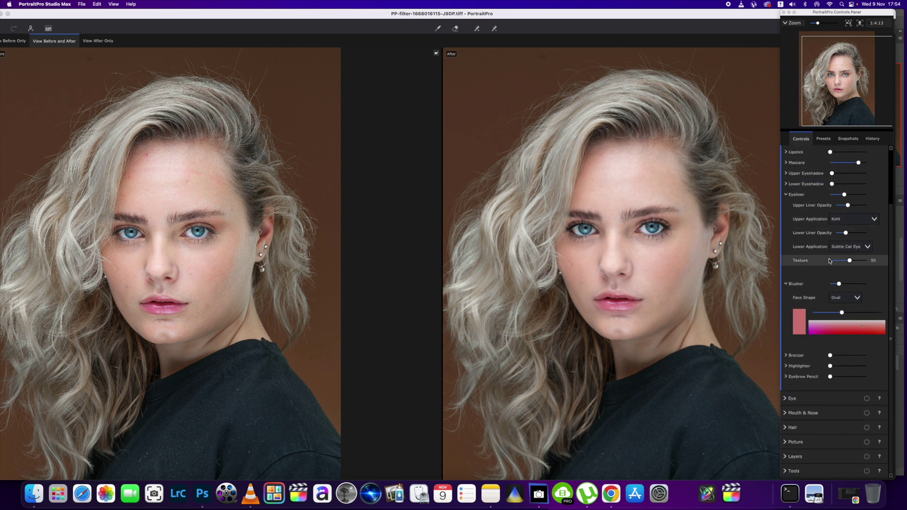
Step: Brighten the irises to 24, shrink the Whitening Area, and sharpen eyes and eyebrows (about 25)
click(812, 399)
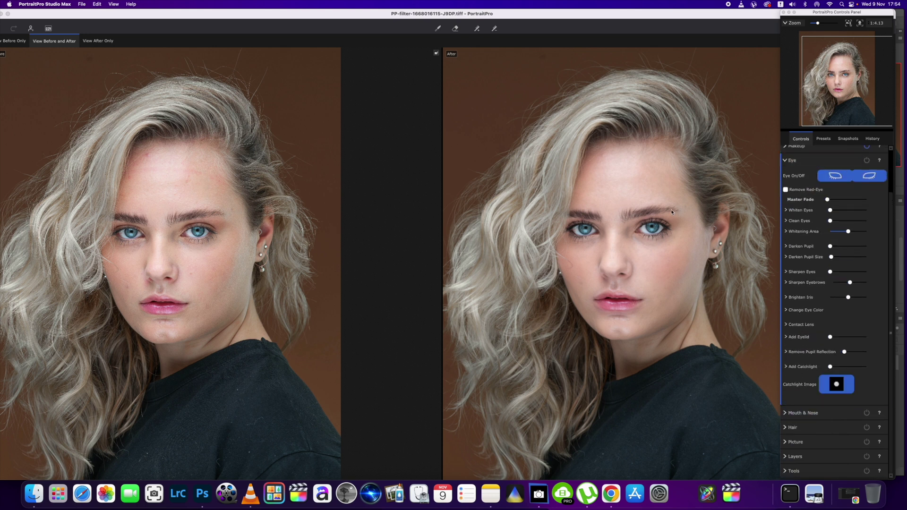
scroll(691, 240, up, 1)
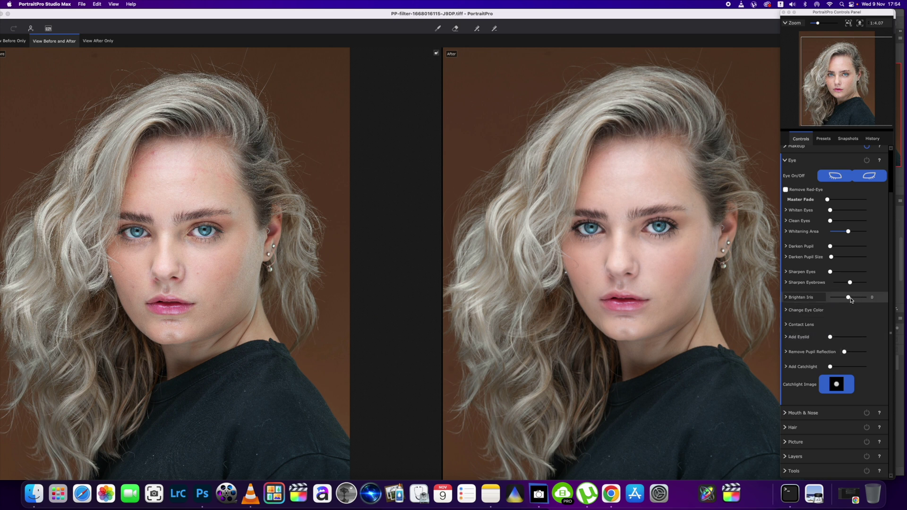
drag(852, 300, 852, 301)
drag(851, 232, 843, 232)
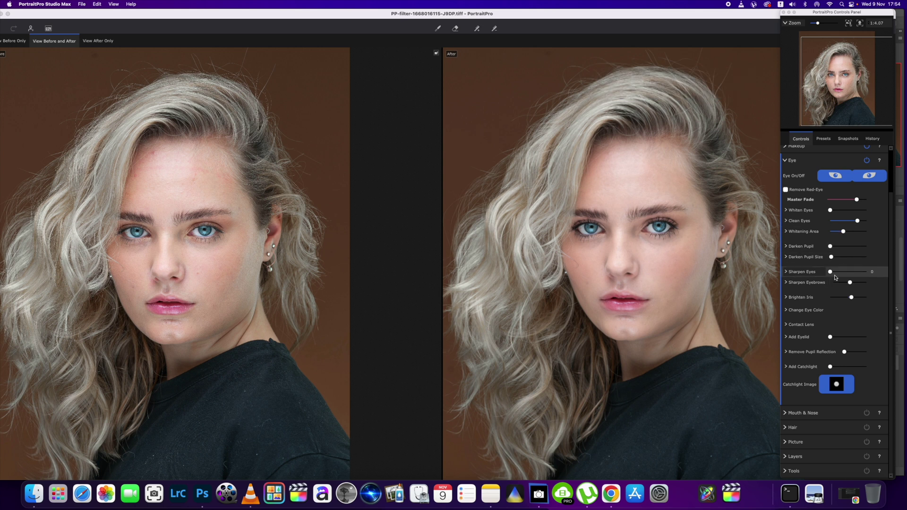
mouse_move(833, 274)
mouse_down()
mouse_move(896, 275)
mouse_move(834, 275)
mouse_up()
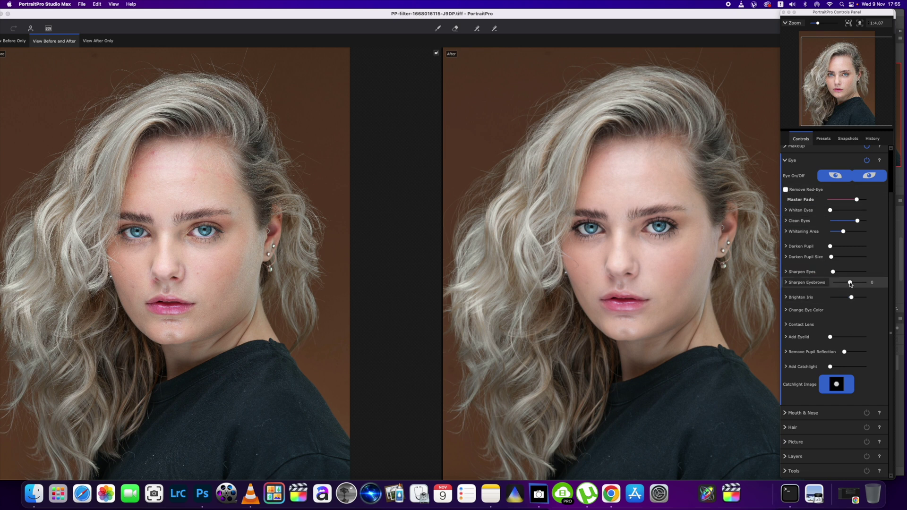
drag(854, 284, 856, 286)
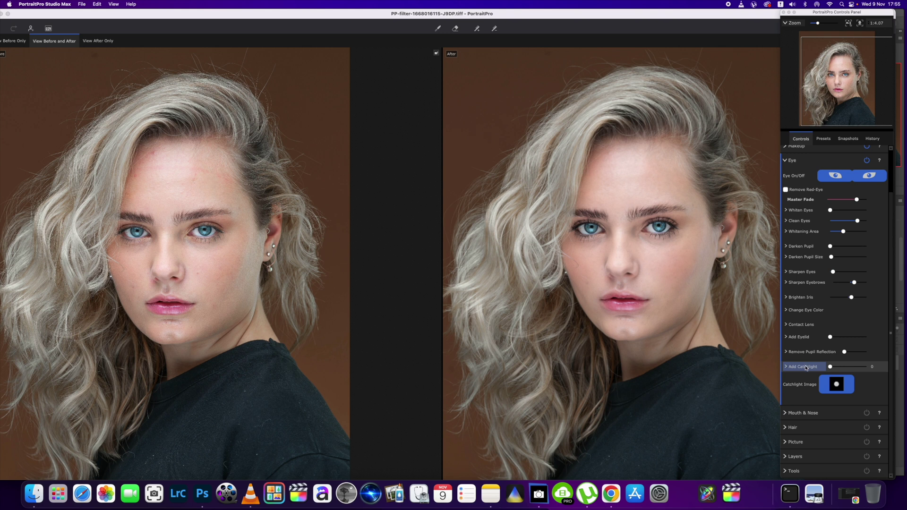
click(783, 161)
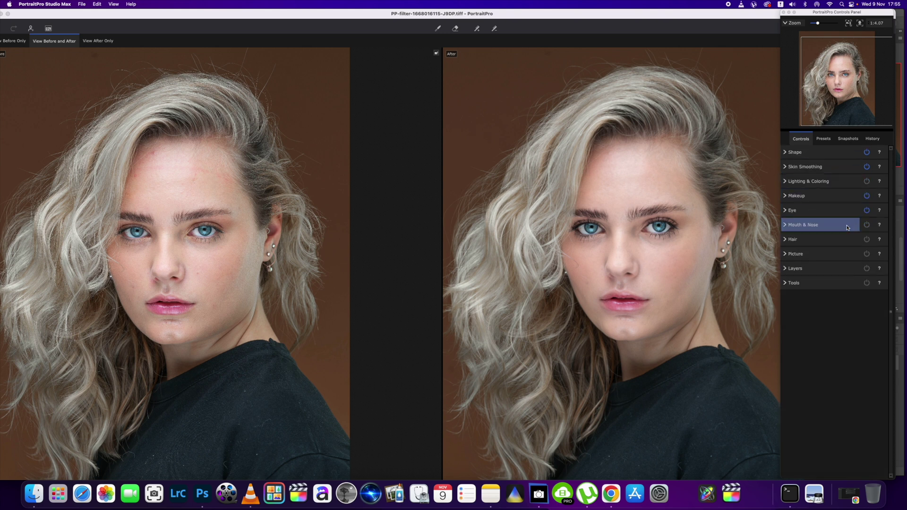
Step: Try face Modeling then reset it to zero, and add Left Shadow of 31
click(799, 181)
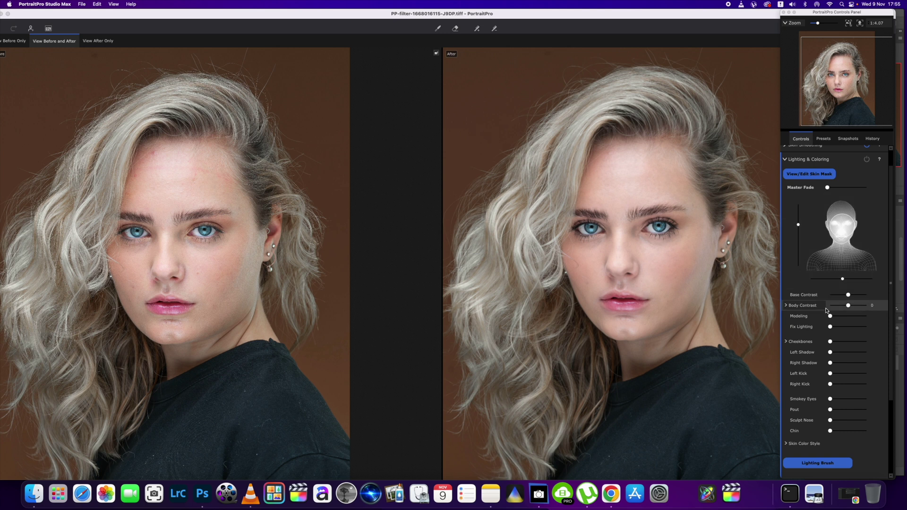
scroll(745, 330, down, 3)
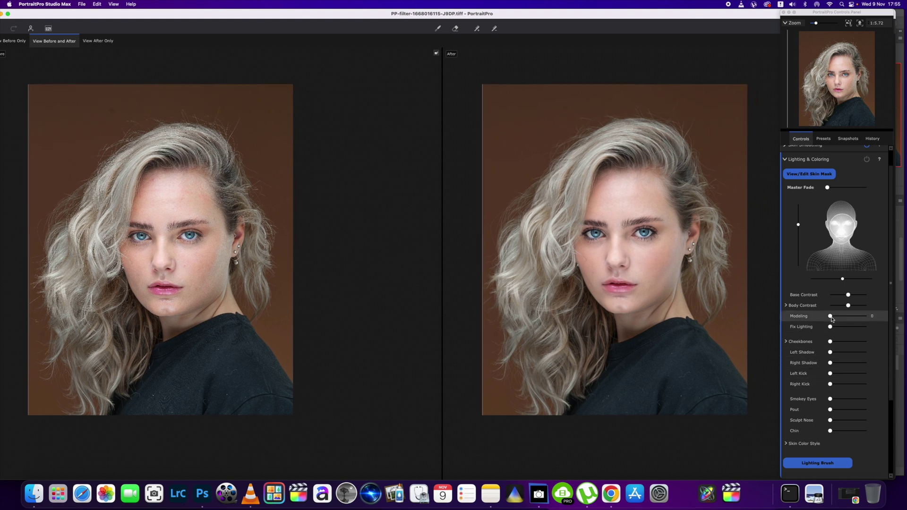
mouse_move(831, 317)
mouse_down()
mouse_move(848, 319)
mouse_move(832, 319)
mouse_up()
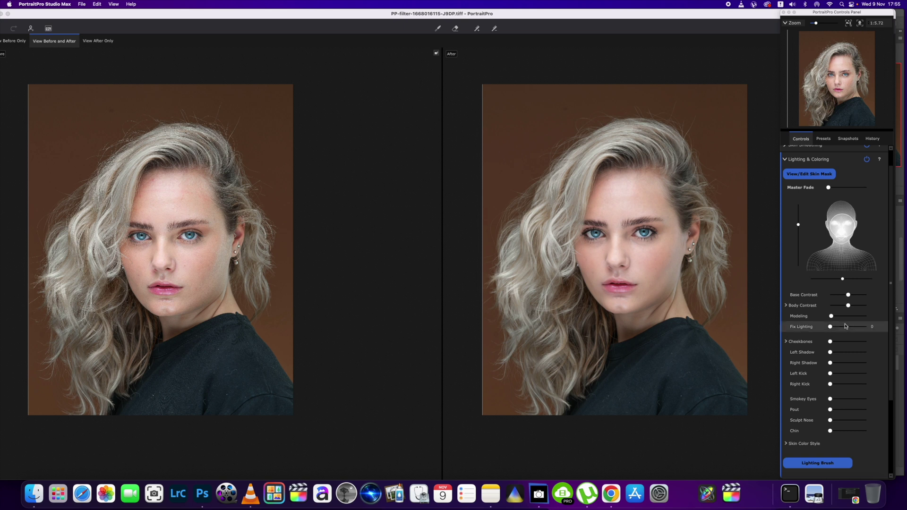
drag(834, 317, 841, 318)
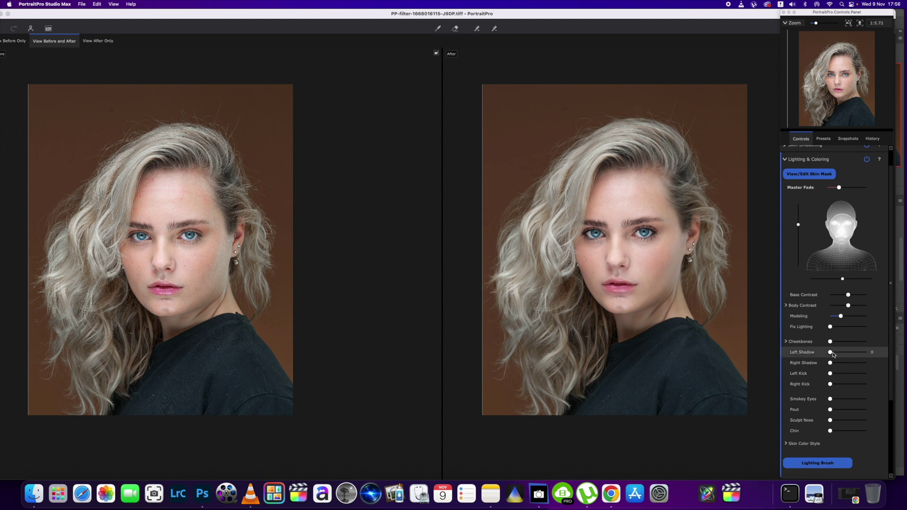
drag(831, 353, 840, 371)
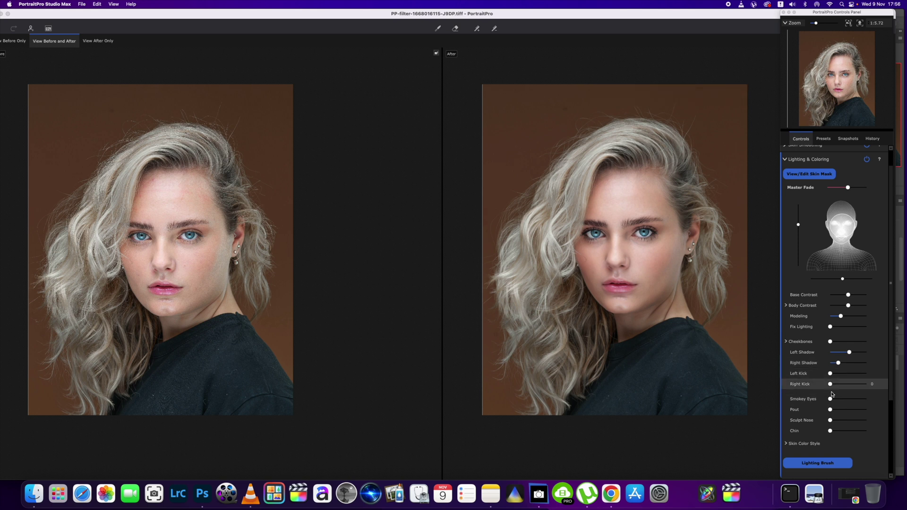
Step: Apply Smokey Eyes at 79 and increase the lip Pout to 45
mouse_move(830, 399)
mouse_down()
mouse_move(868, 401)
mouse_move(818, 407)
mouse_move(842, 409)
mouse_up()
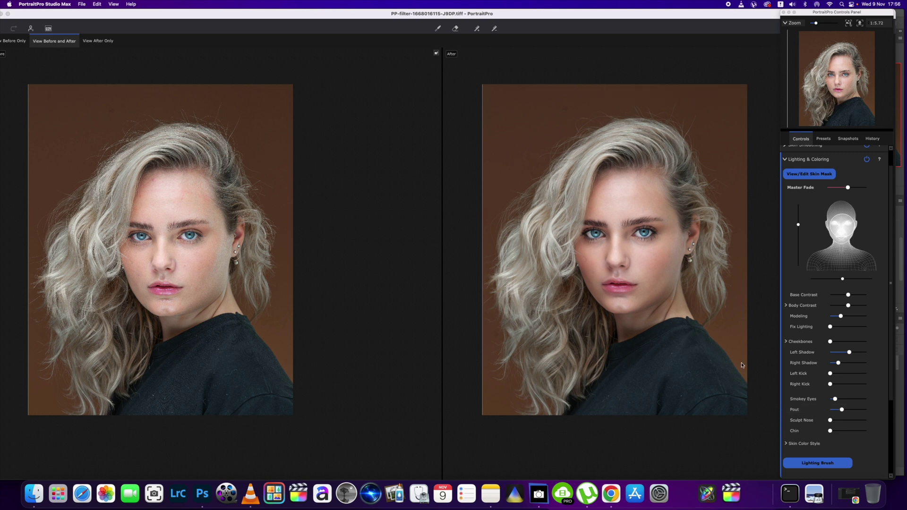
click(843, 411)
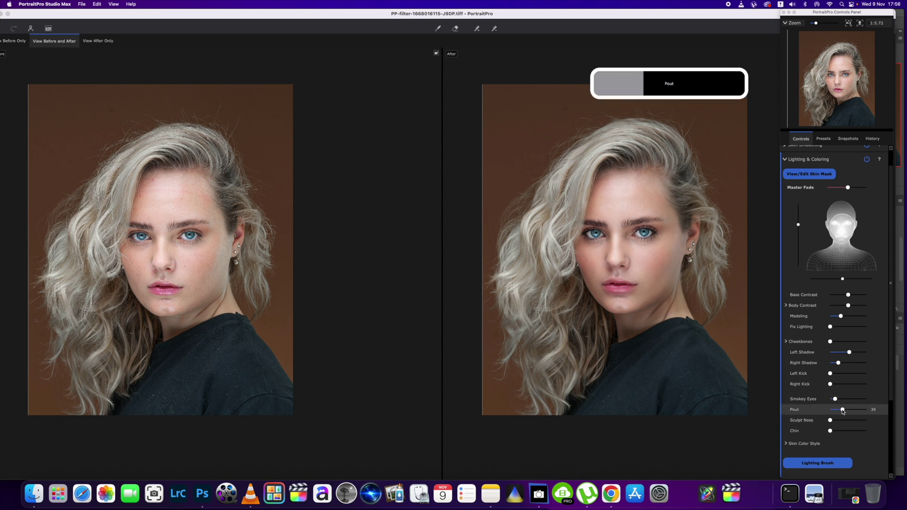
mouse_move(842, 411)
mouse_down()
mouse_move(835, 411)
mouse_move(859, 417)
mouse_move(842, 421)
mouse_up()
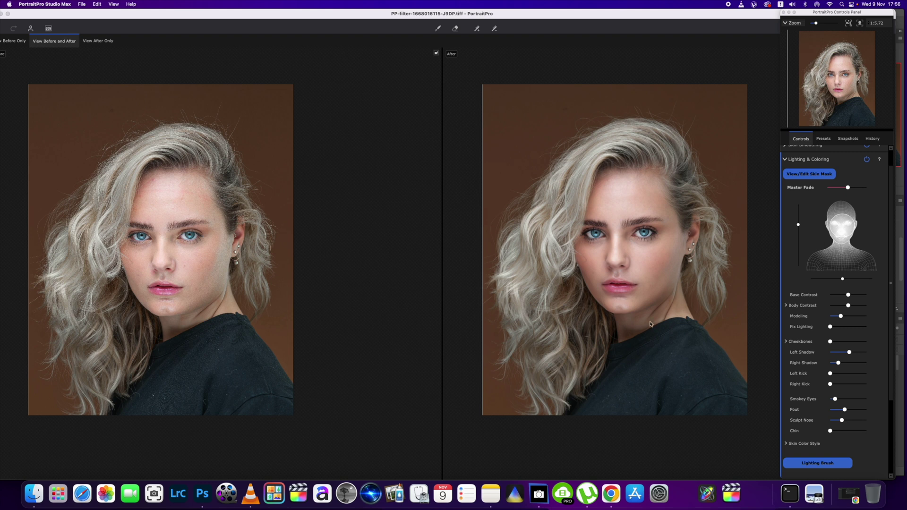
scroll(659, 310, down, 3)
scroll(648, 327, up, 3)
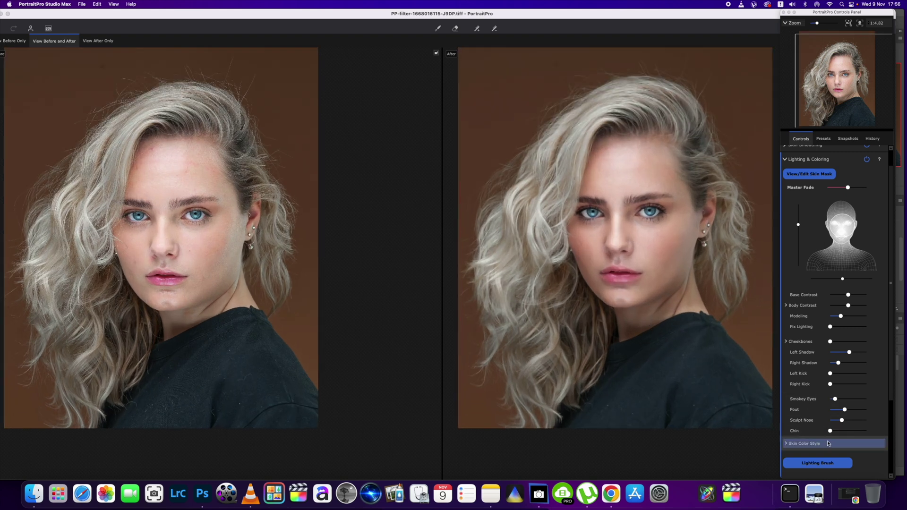
Step: Expand the Skin Color Style and Cheekbones subsections under Lighting & Coloring
click(788, 444)
scroll(850, 331, down, 5)
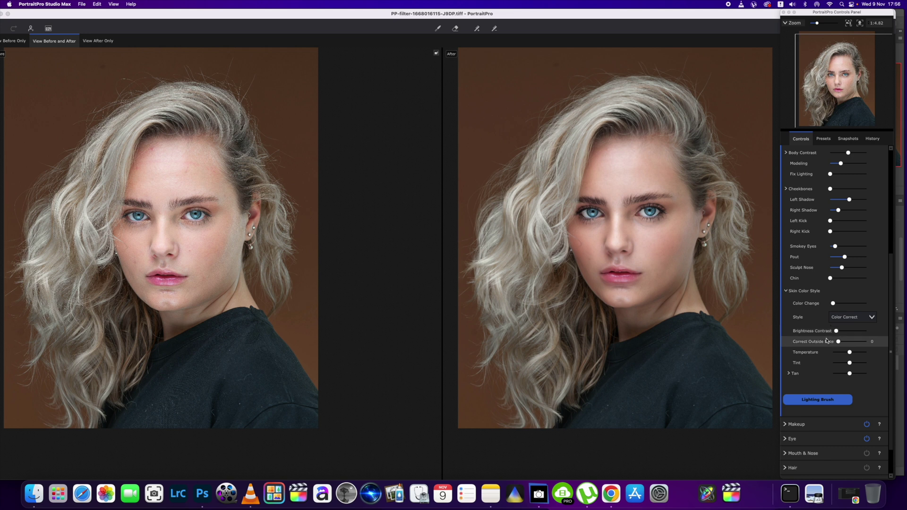
scroll(819, 369, down, 2)
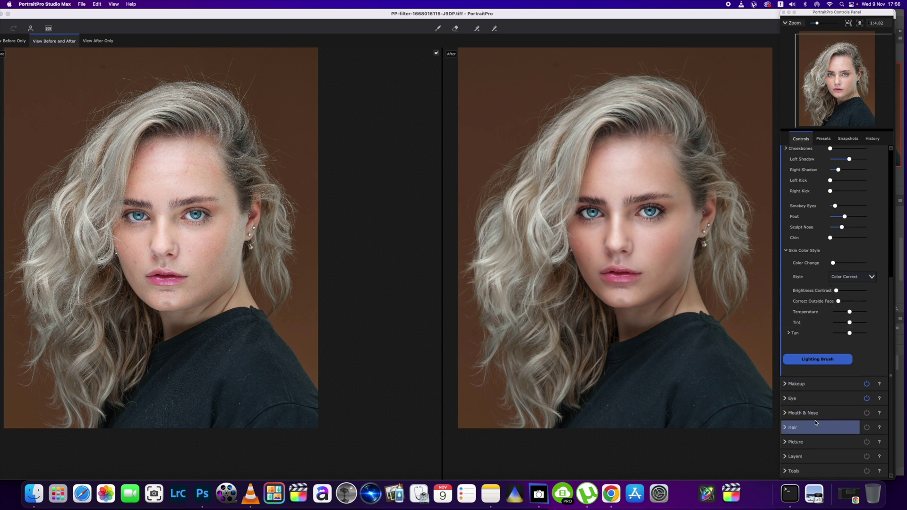
click(787, 148)
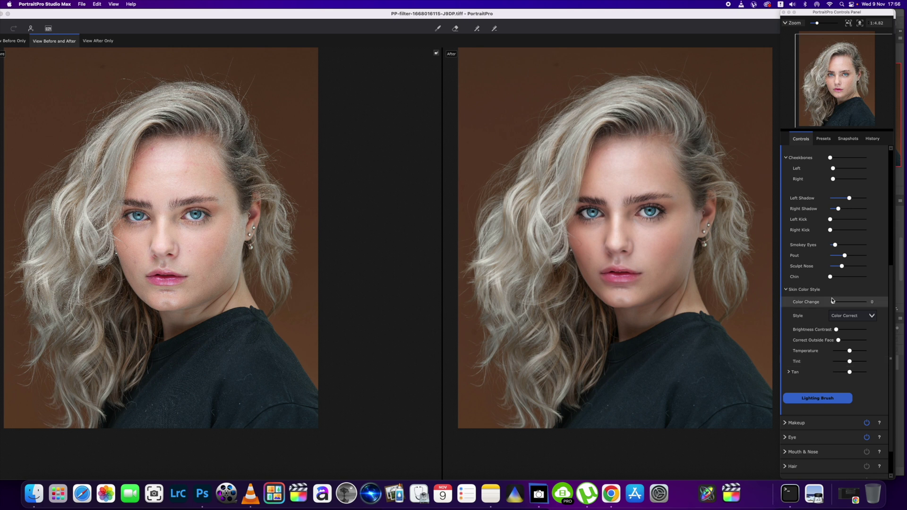
scroll(835, 284, up, 2)
scroll(836, 237, up, 2)
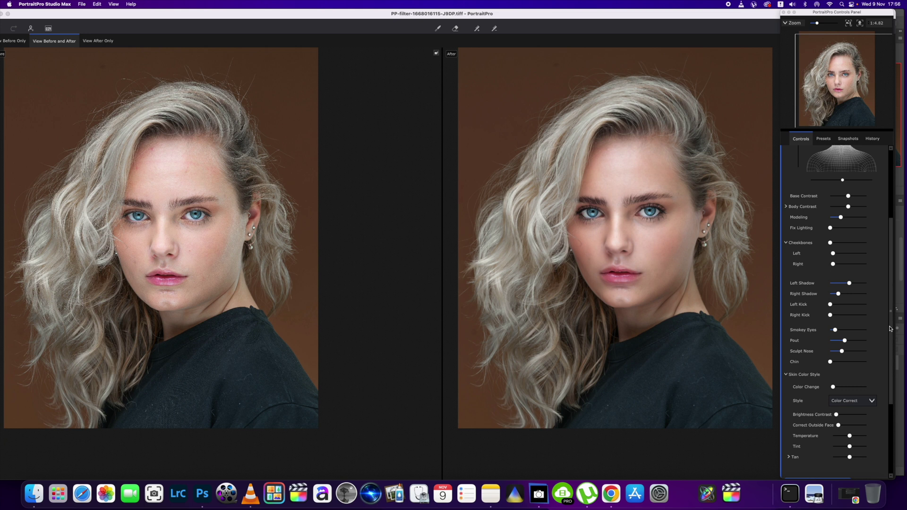
scroll(890, 333, down, 5)
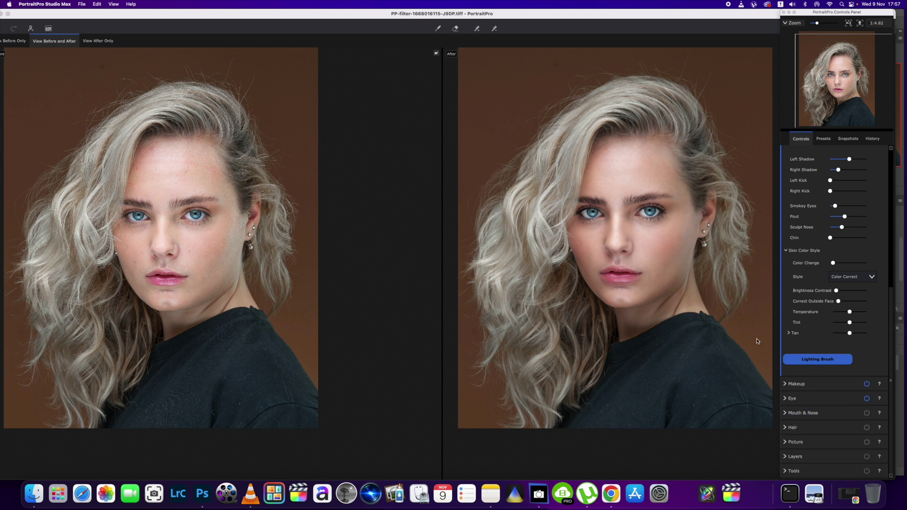
Step: Expand the Picture section and set Vibrance to 12
click(797, 442)
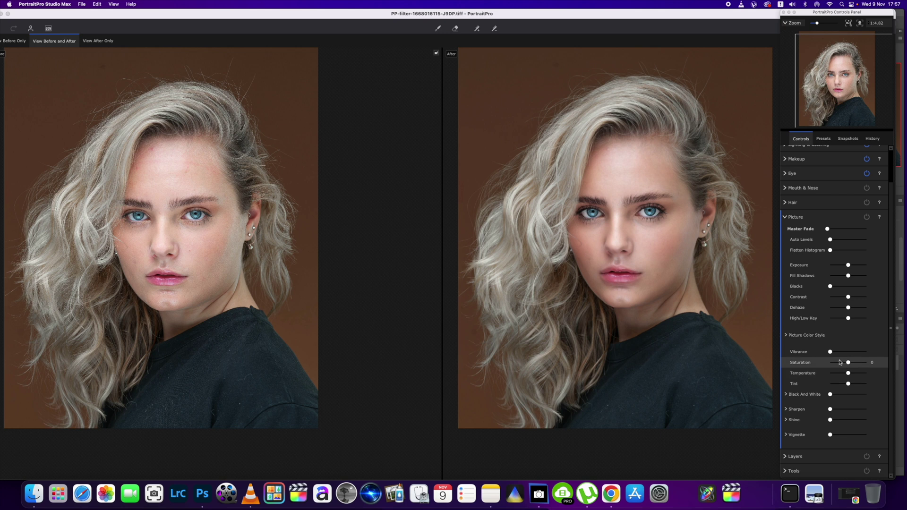
drag(831, 352, 847, 373)
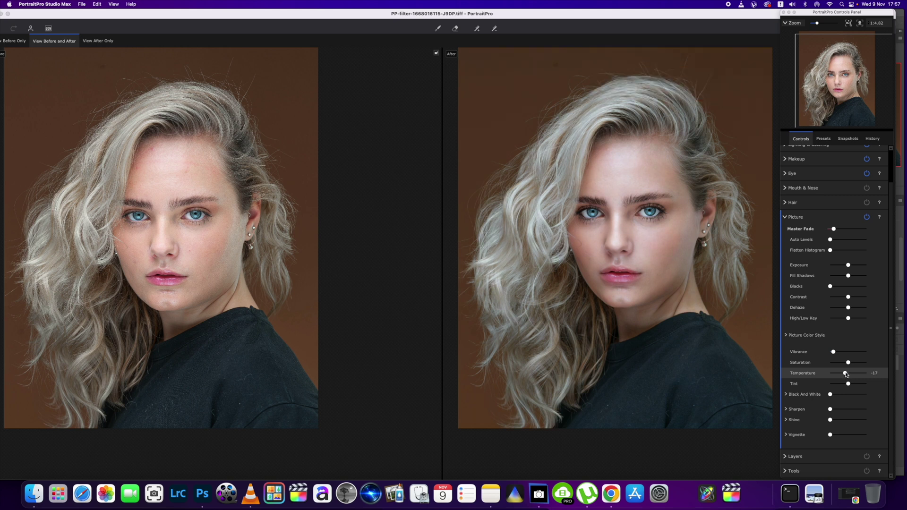
Step: Raise Left Shadow from 53 to 78 under Lighting & Coloring and return the image to Photoshop
click(786, 218)
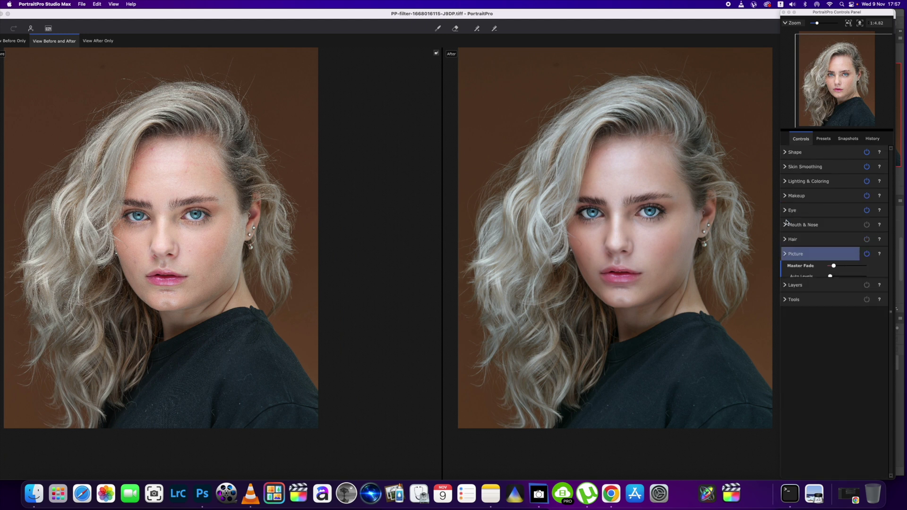
click(784, 181)
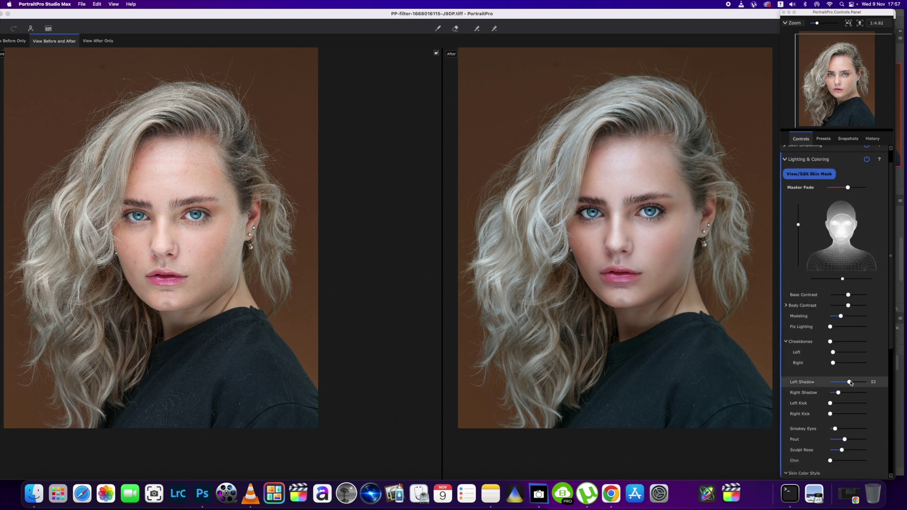
mouse_move(851, 382)
mouse_down()
mouse_move(860, 383)
mouse_move(845, 394)
mouse_up()
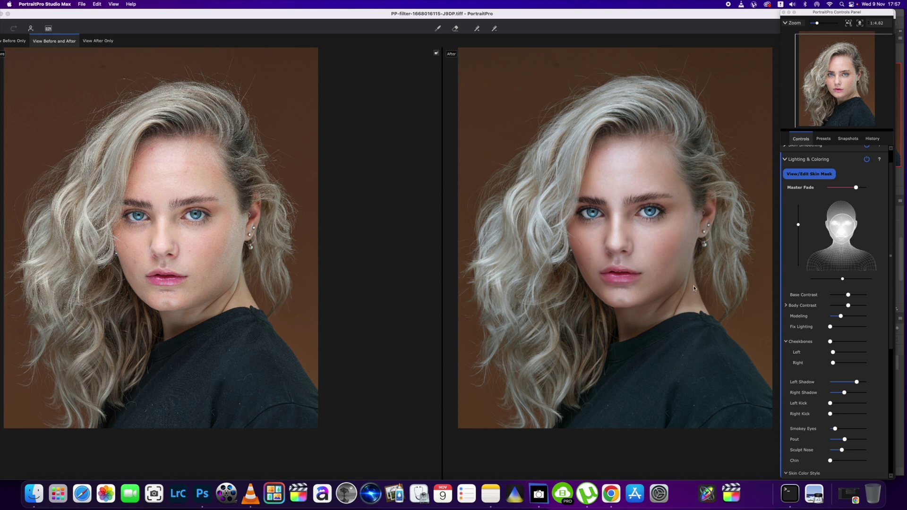
click(48, 29)
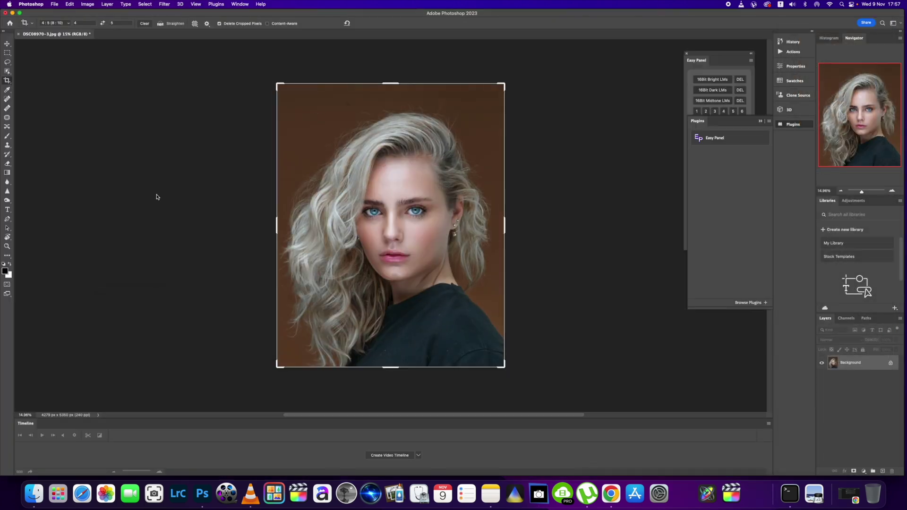
Step: Compare the retouch using Fade PortraitPro opacity, then confirm it at 100%
click(72, 5)
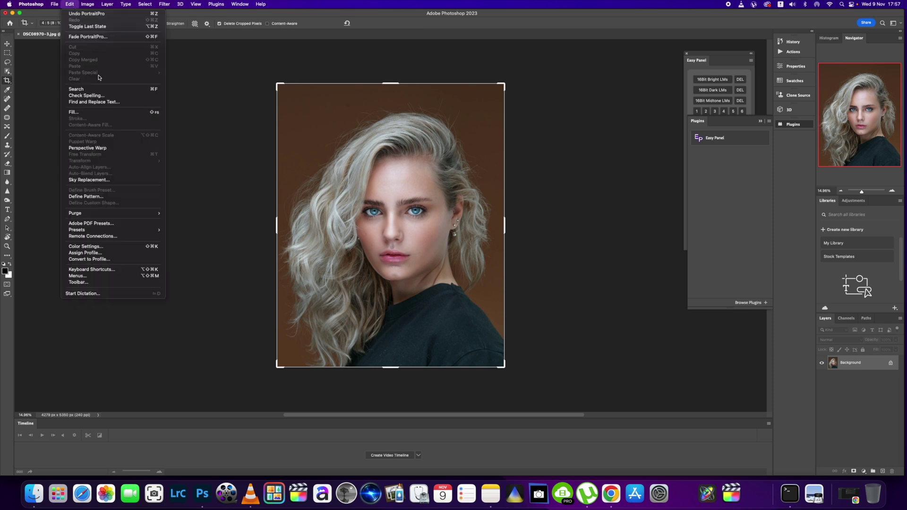
click(91, 40)
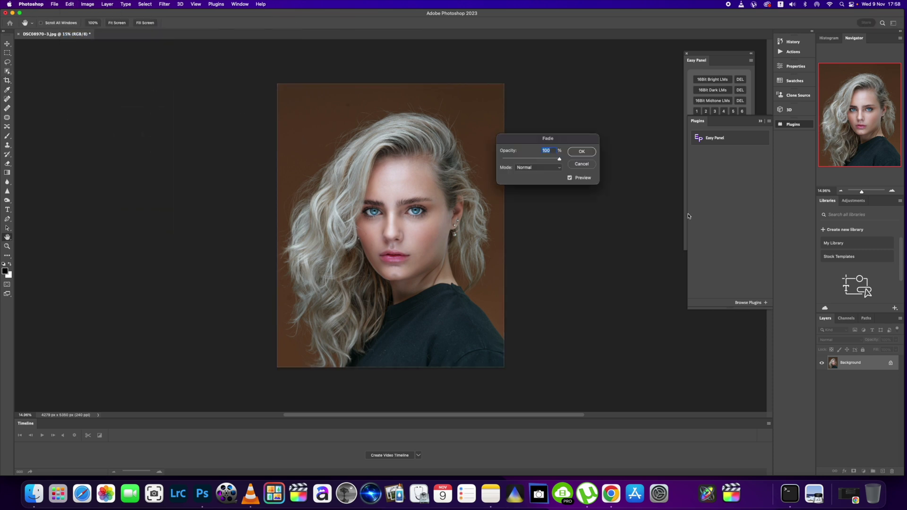
drag(568, 141, 663, 195)
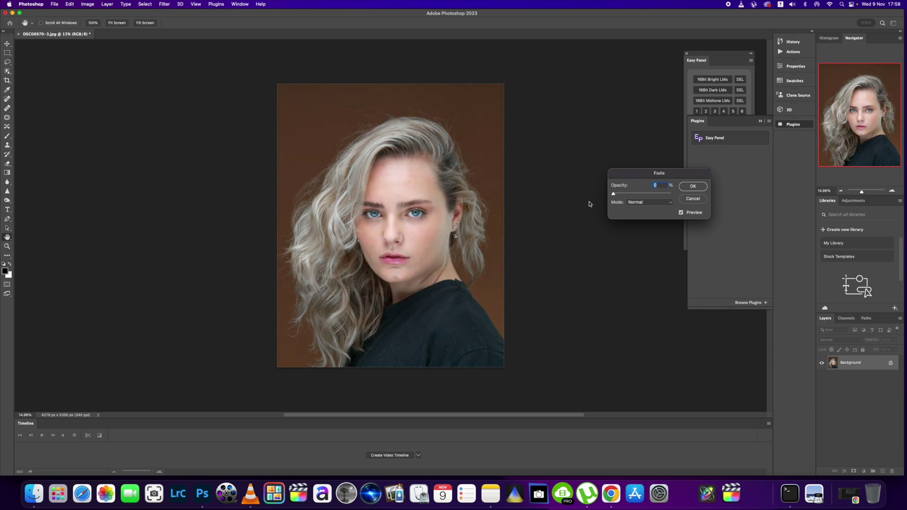
drag(601, 204, 763, 196)
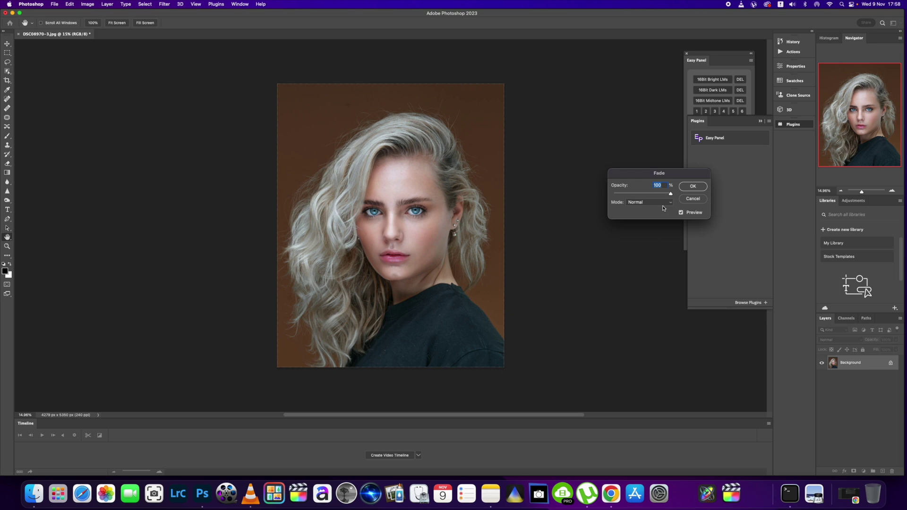
click(692, 186)
key(c)
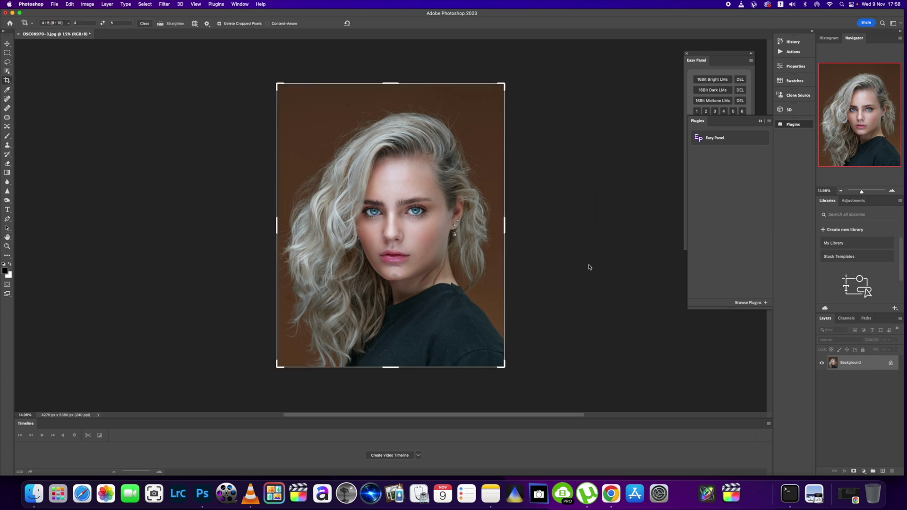